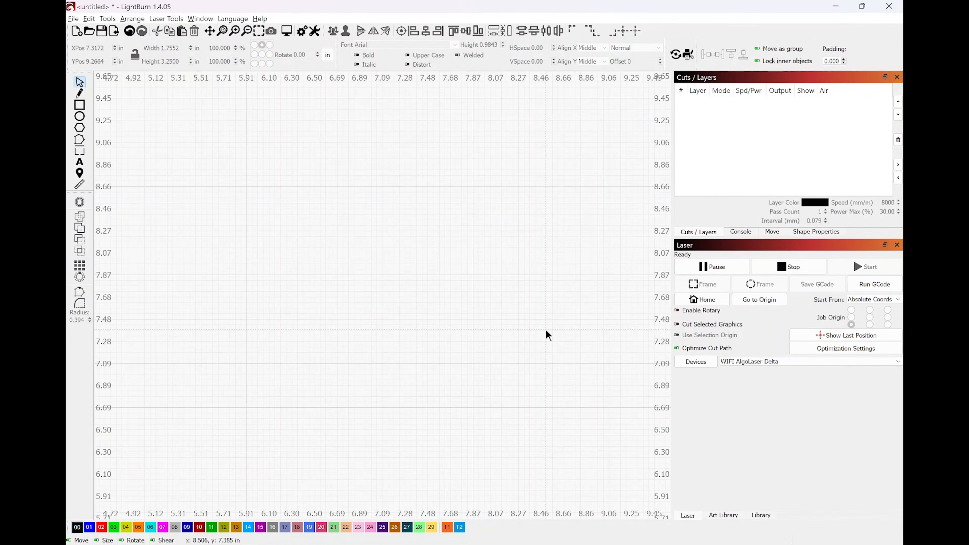
Import the pattern image 05.jpg from the ready folder into the project
click(73, 18)
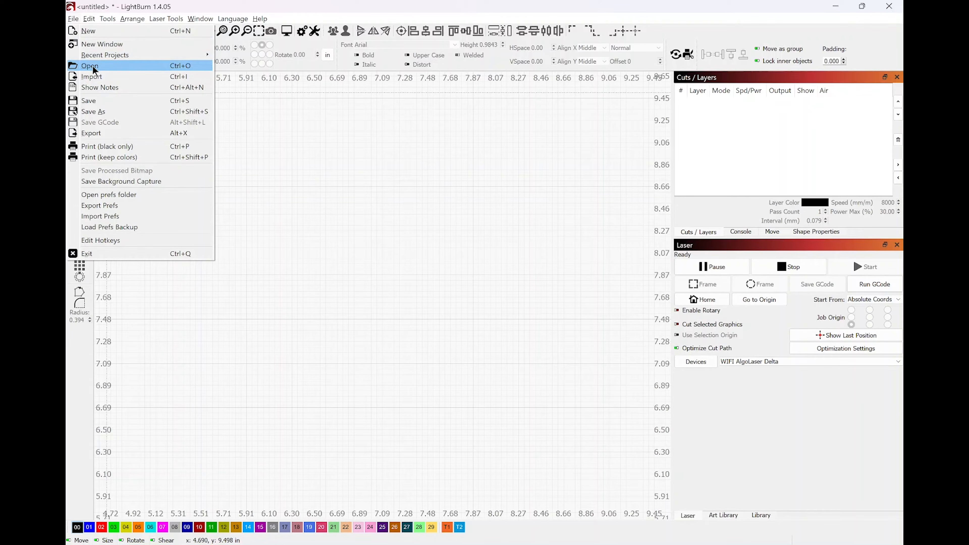
click(94, 75)
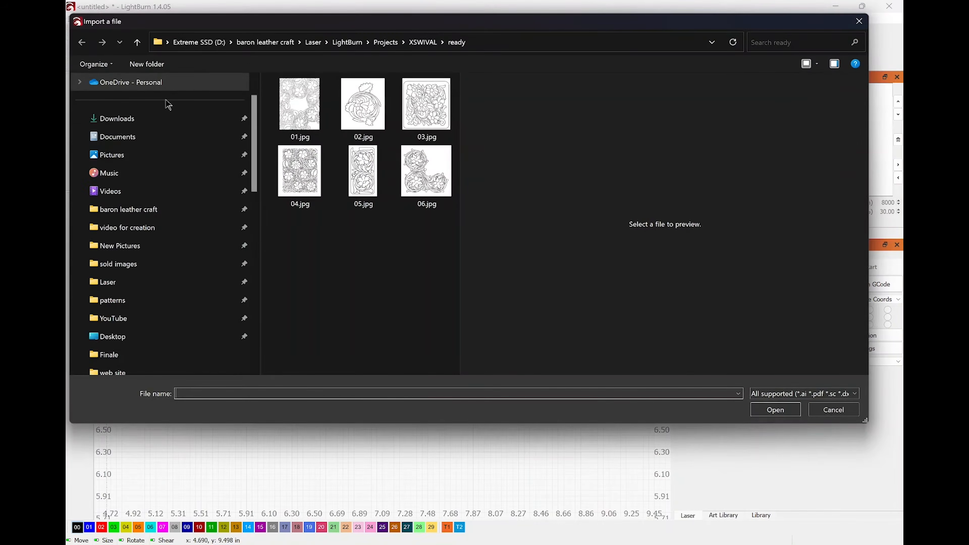
click(350, 176)
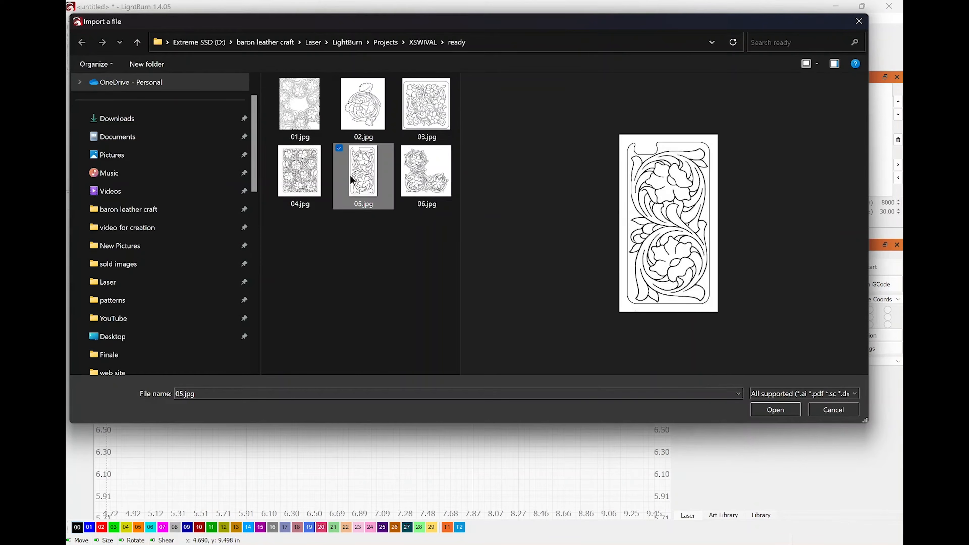
click(788, 410)
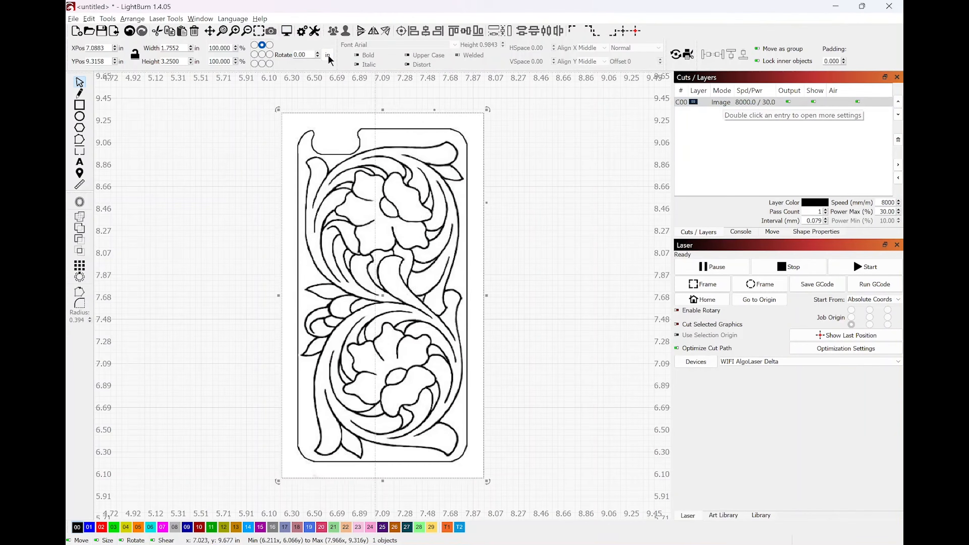
Preview the imported image's engraving, replaying the simulation from near its beginning
click(287, 30)
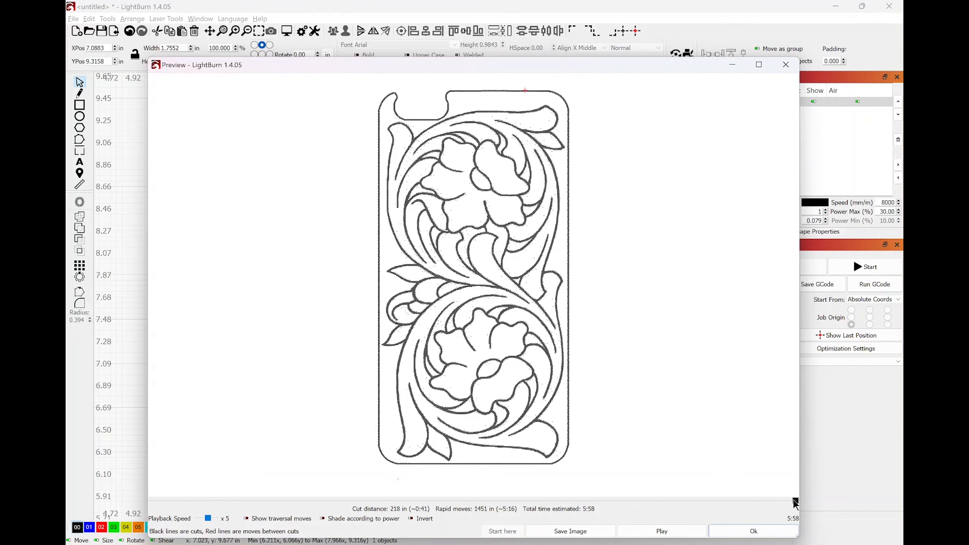
drag(793, 500, 195, 504)
click(658, 530)
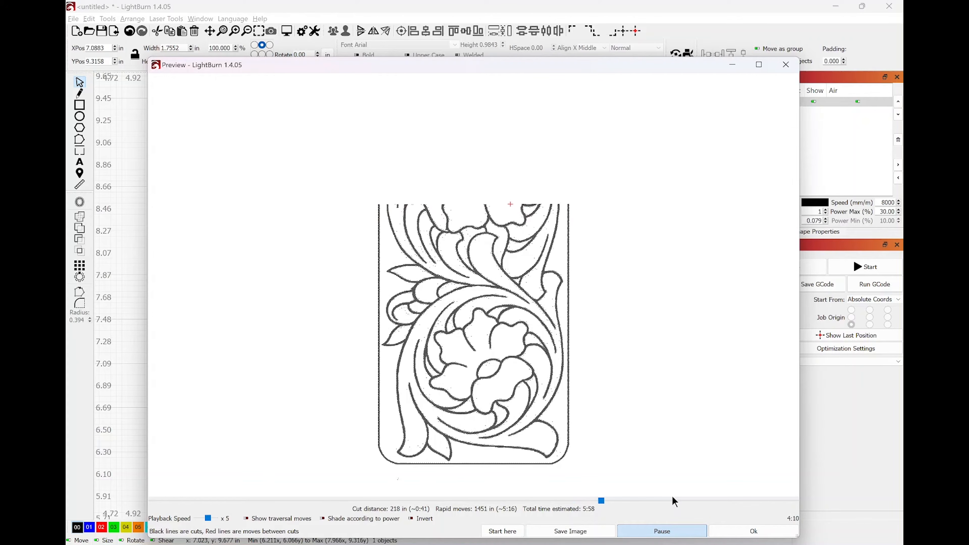
click(735, 532)
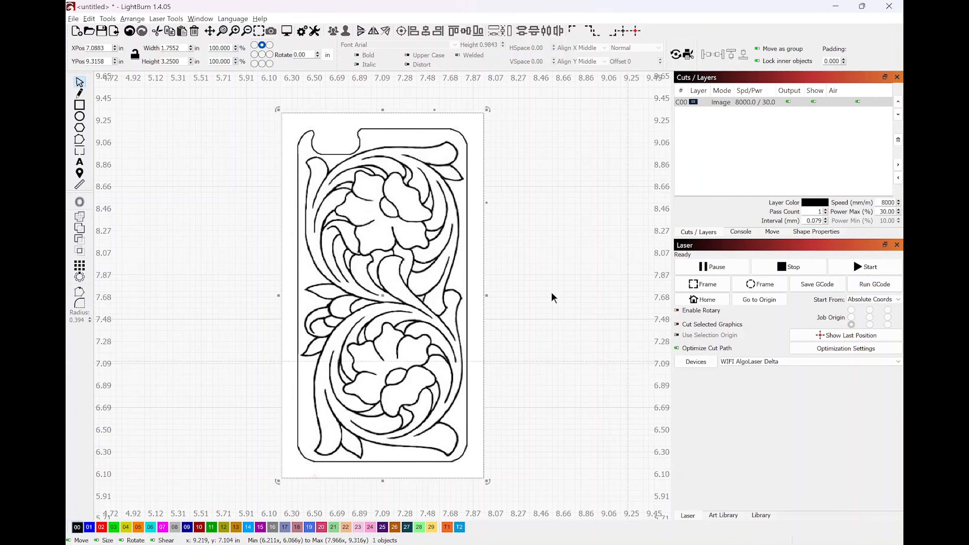
Trace the pattern image with cutoff 0 and threshold 128, deleting the source image, and shift the outlines to about X 7.4, Y 9.23 in
right_click(427, 223)
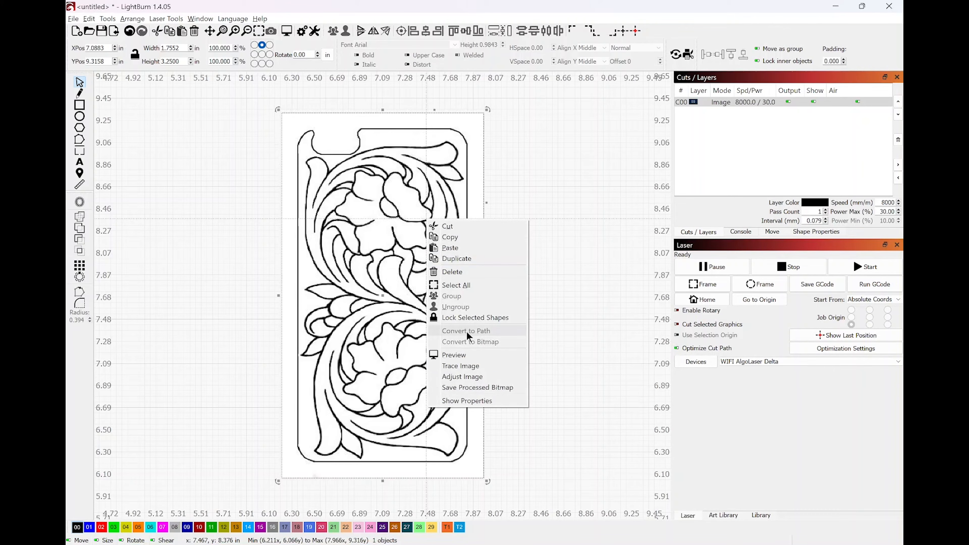
click(472, 367)
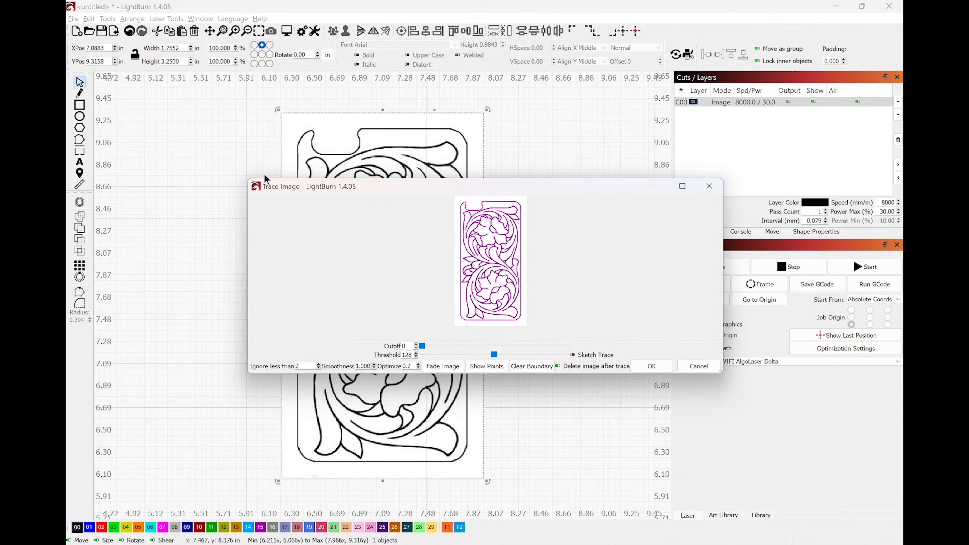
drag(251, 177, 251, 99)
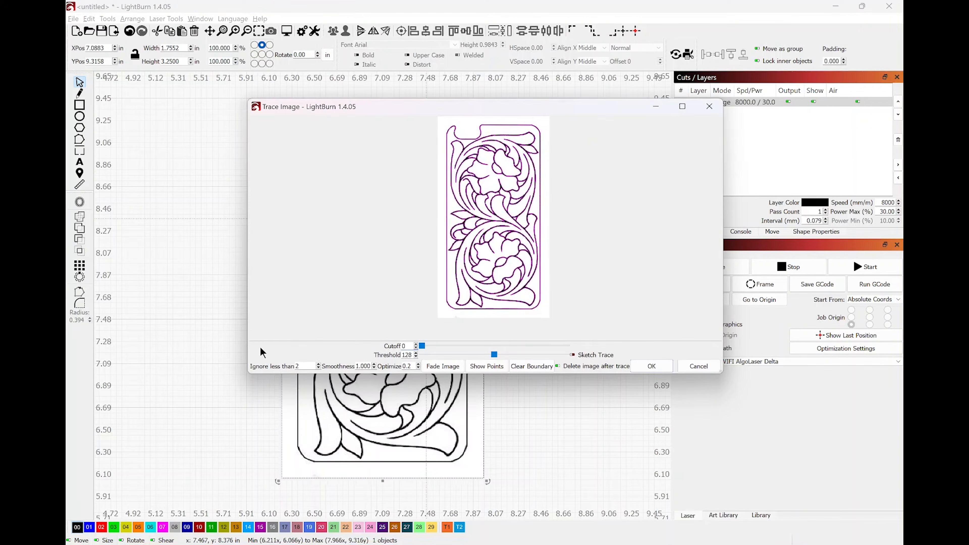
drag(245, 377, 122, 496)
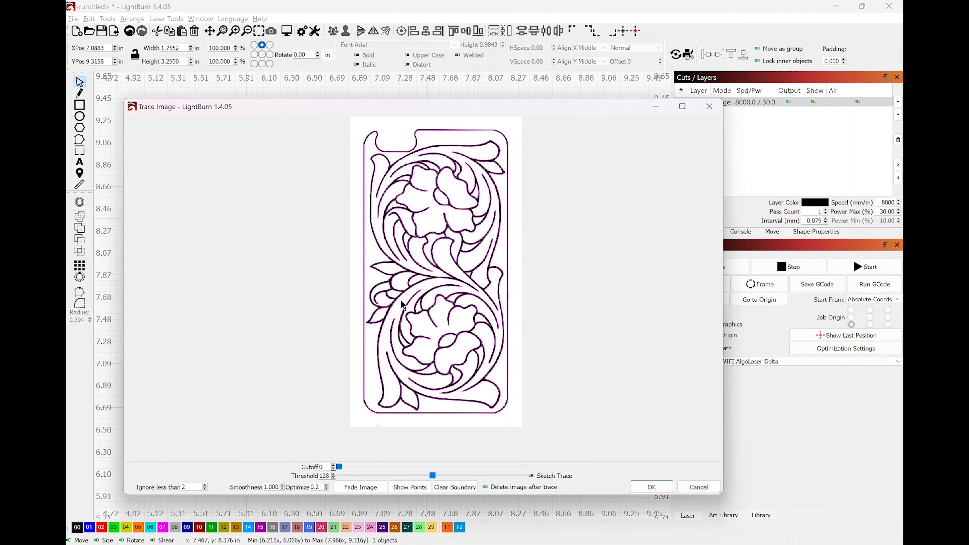
click(652, 487)
drag(433, 237, 467, 230)
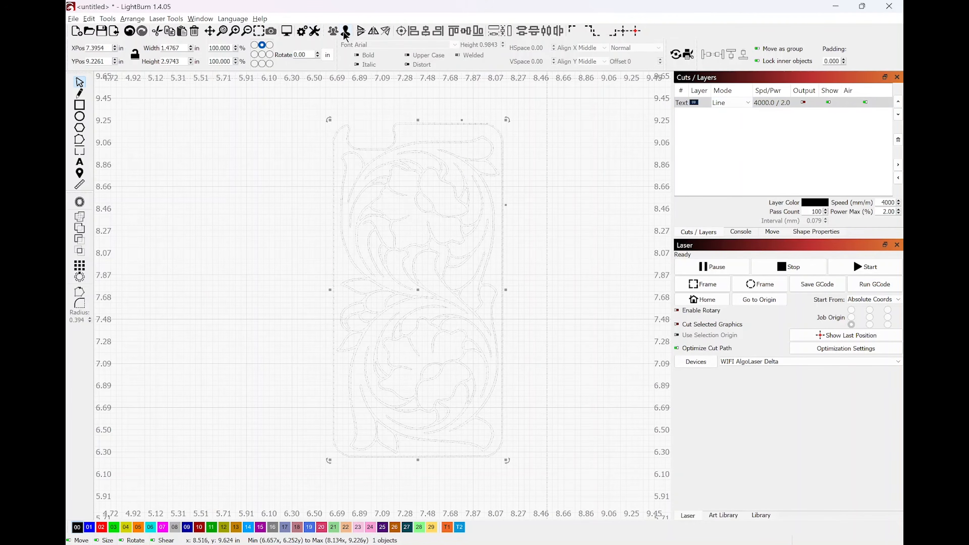
Enable output for the Text line layer that holds the traced outlines so they can be previewed
click(287, 32)
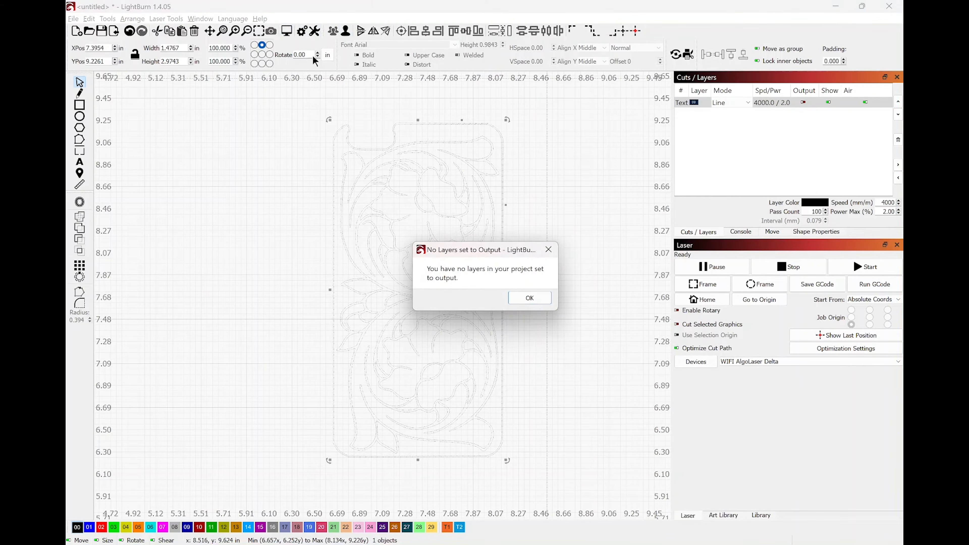
click(529, 299)
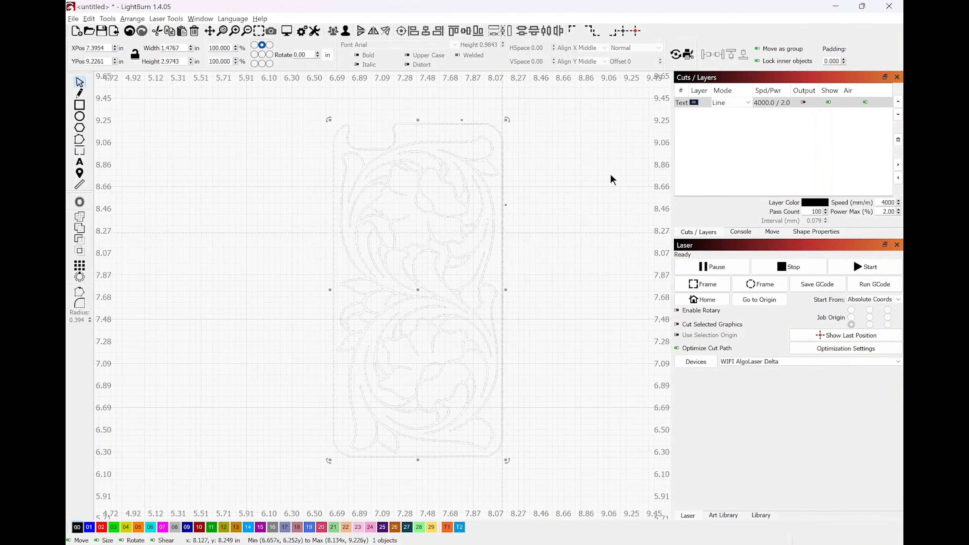
click(801, 104)
click(803, 102)
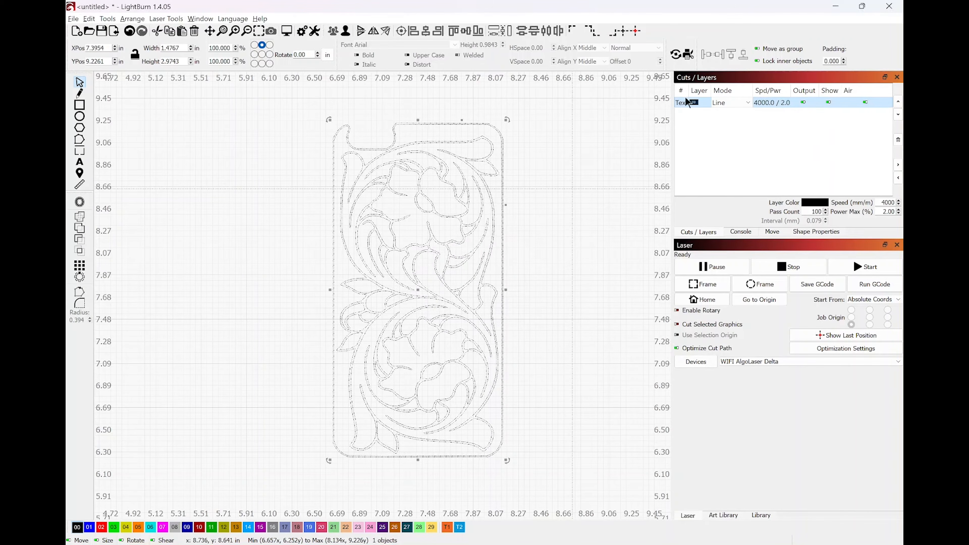
Preview the traced outlines with the simulation wound back partway, and examine the traced lines up close
click(287, 32)
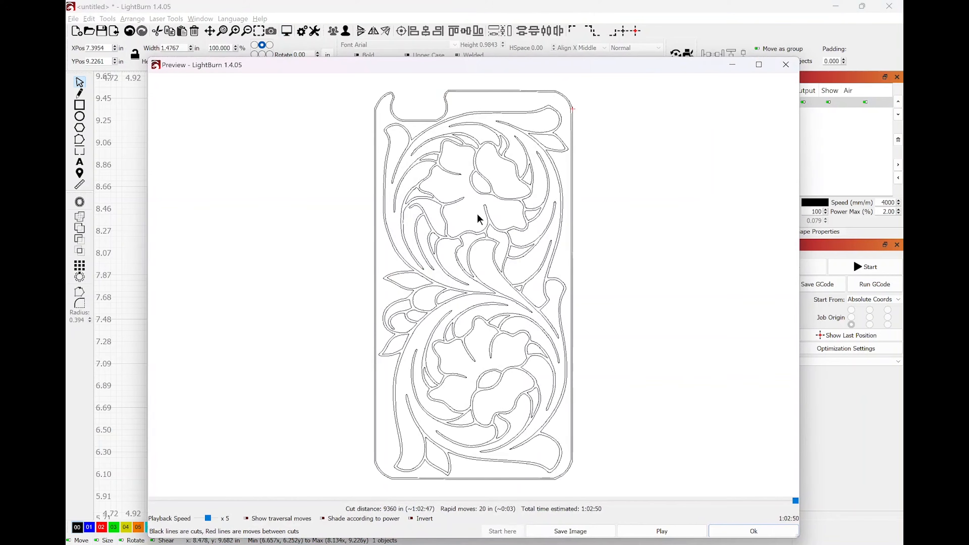
mouse_move(795, 500)
mouse_down()
mouse_move(618, 480)
mouse_move(165, 476)
mouse_move(337, 511)
mouse_up()
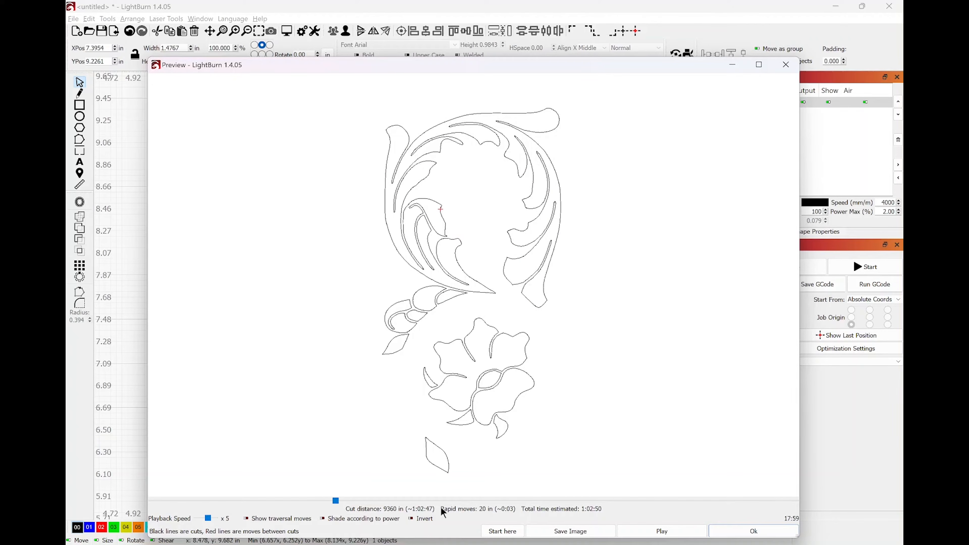
click(750, 530)
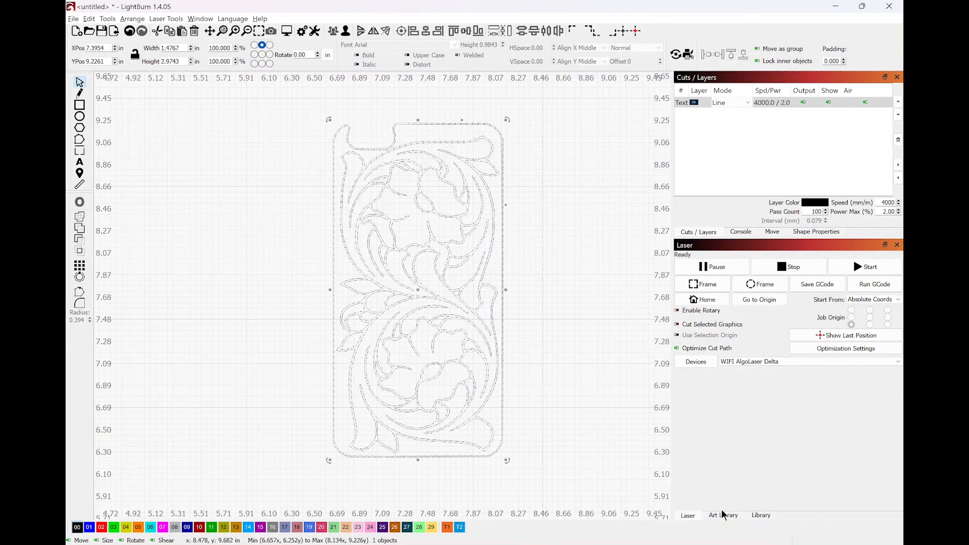
click(572, 273)
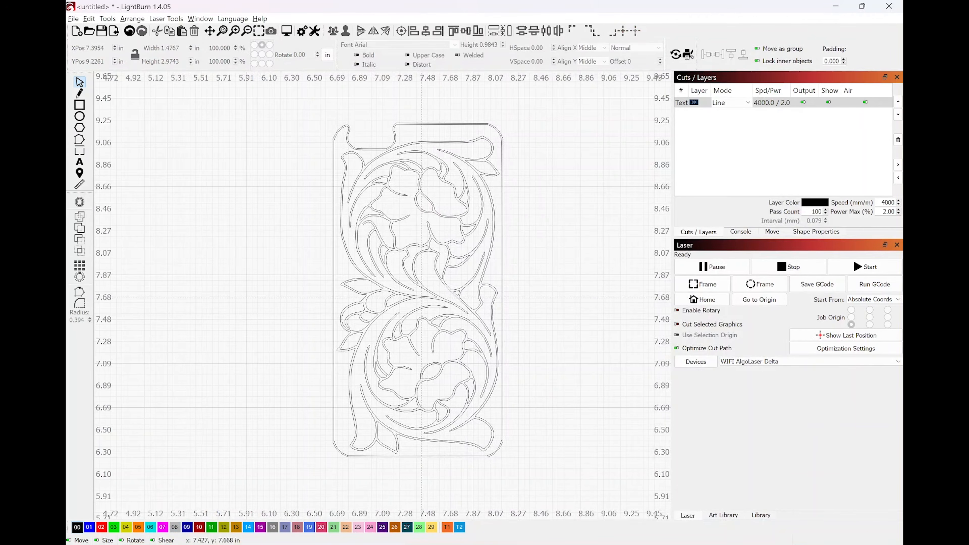
scroll(421, 297, up, 10)
drag(377, 232, 357, 404)
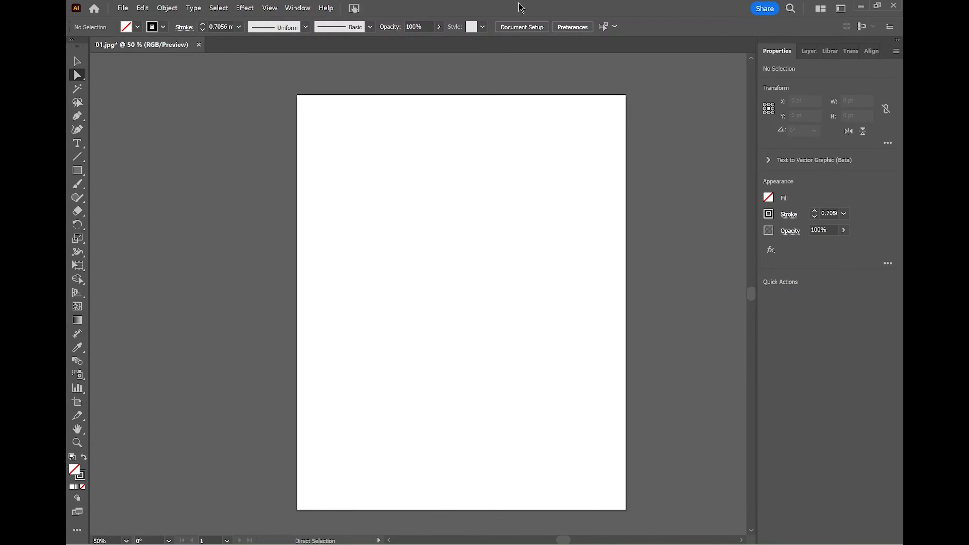
Switch to Illustrator and open the pattern image 05.jpg
click(122, 8)
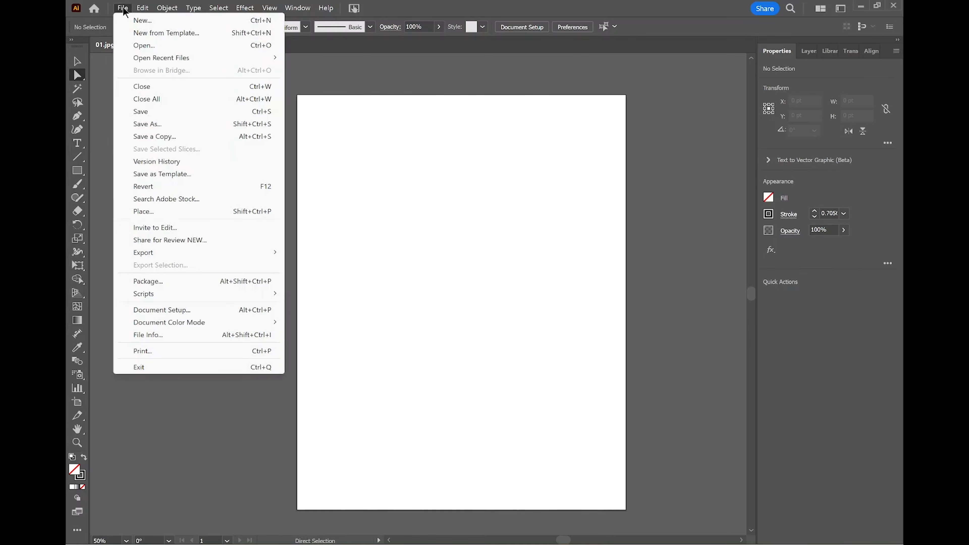
click(133, 46)
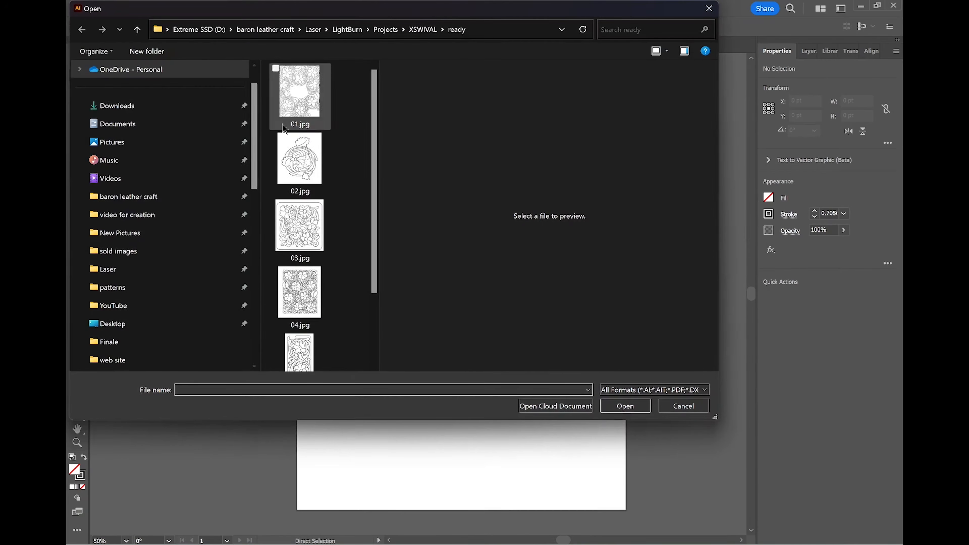
drag(376, 175, 370, 235)
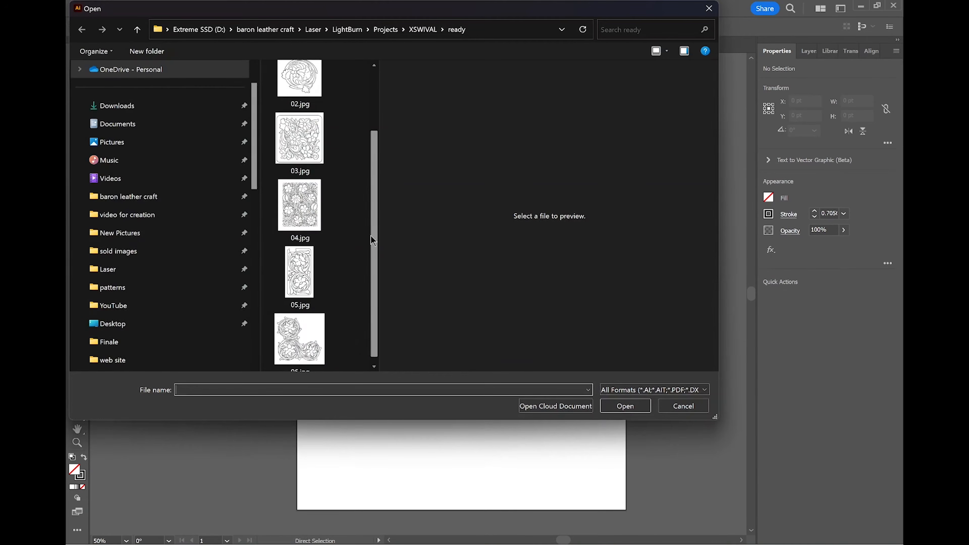
click(306, 262)
click(619, 405)
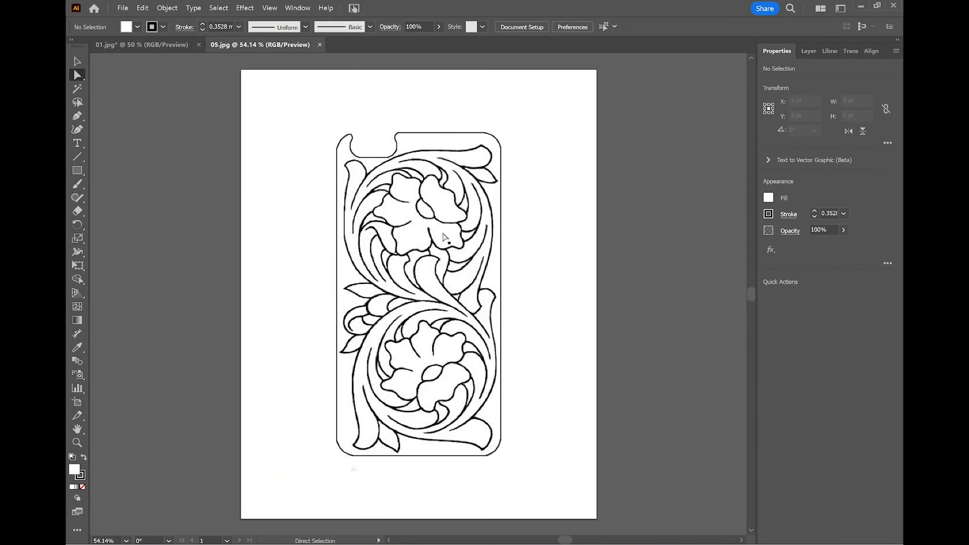
Shift the pattern image to about X 312.5, Y 401 pt, and run Image Trace on it with the Default preset
drag(465, 206, 473, 213)
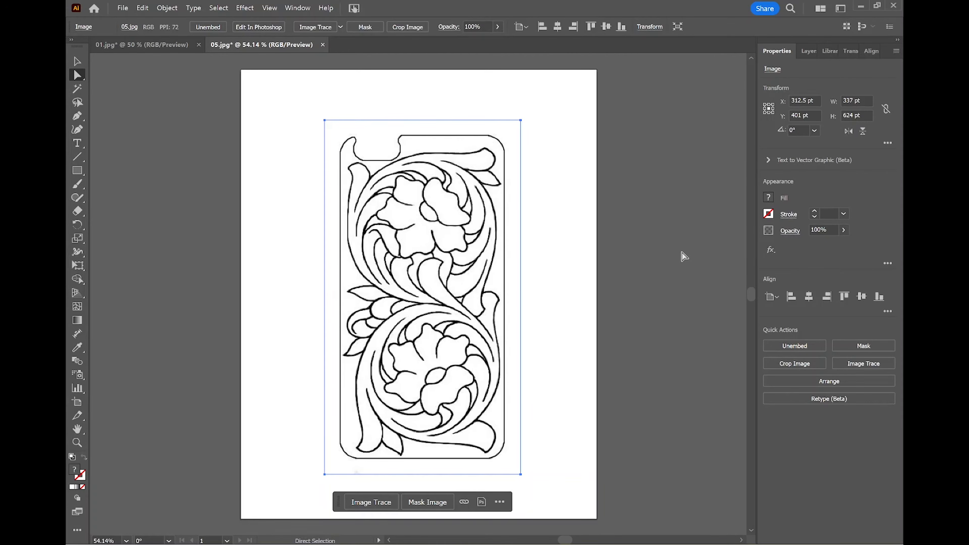
click(316, 27)
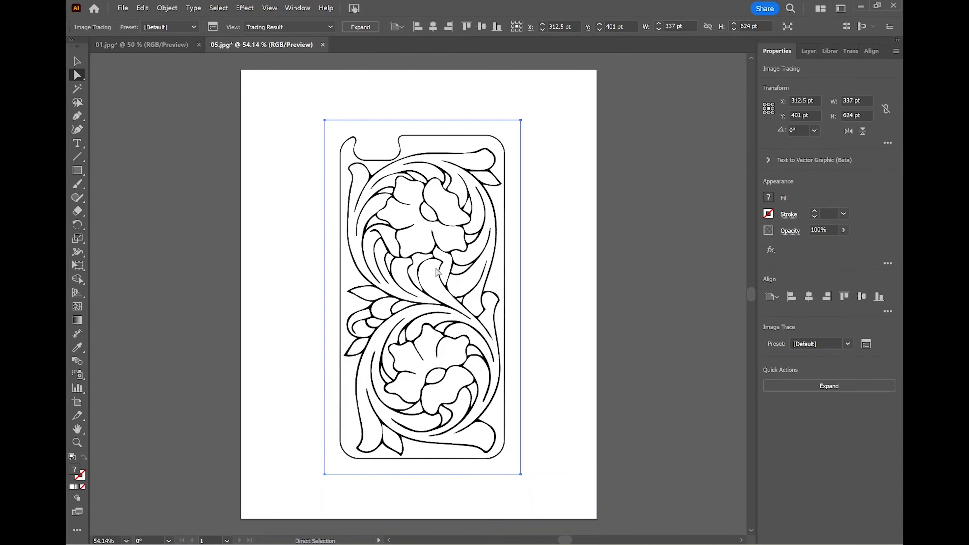
alt+scroll(429, 273, up, 6)
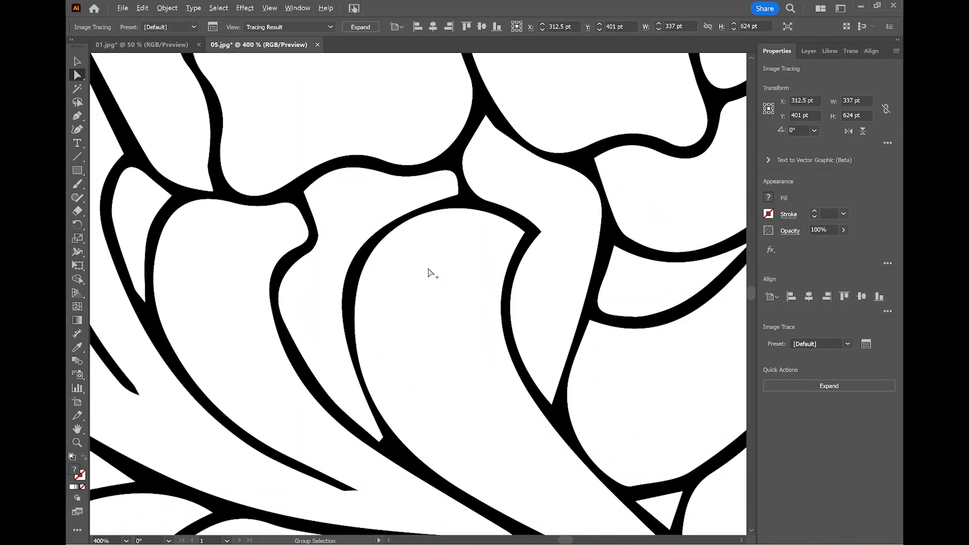
scroll(430, 273, down, 6)
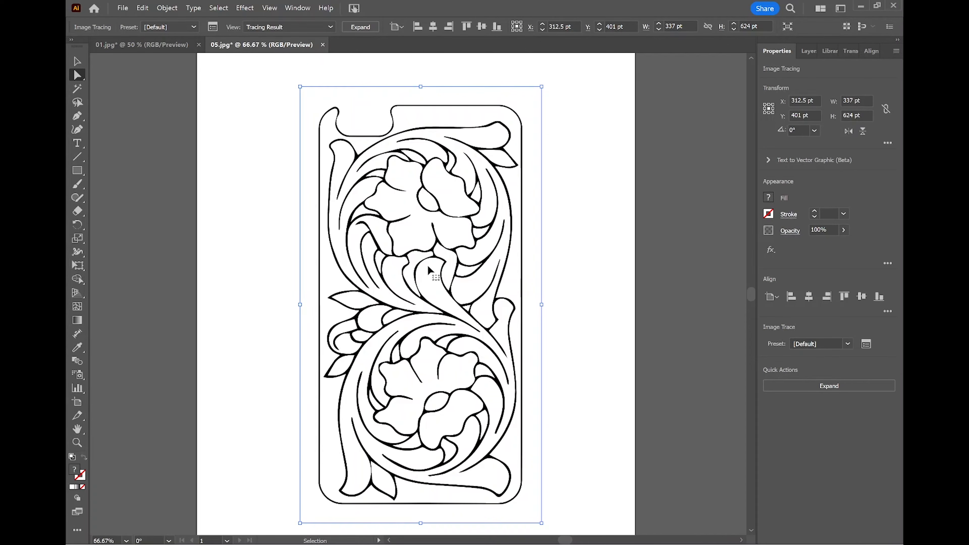
Switch to LightBurn, examine the enlarged traced pattern up close, and delete it
key(alt+Tab)
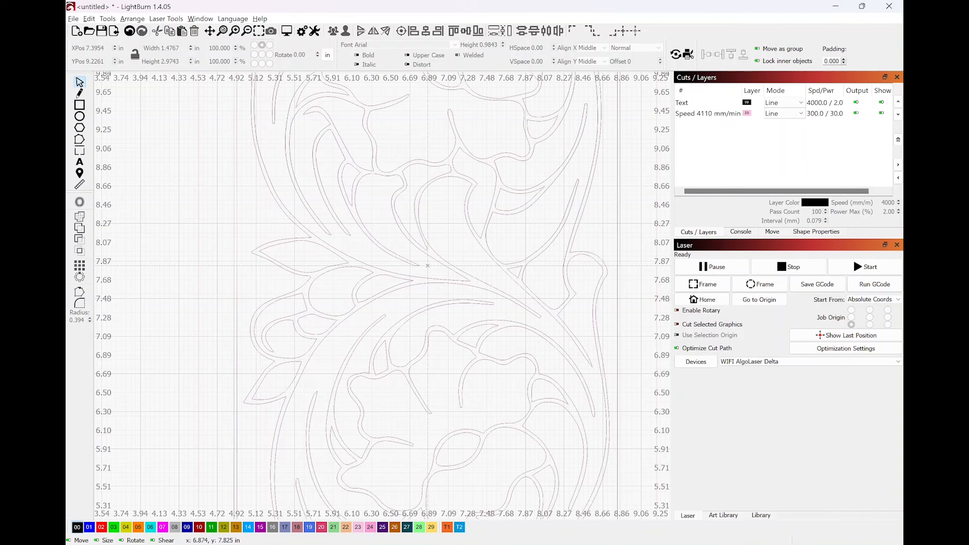
scroll(424, 265, up, 4)
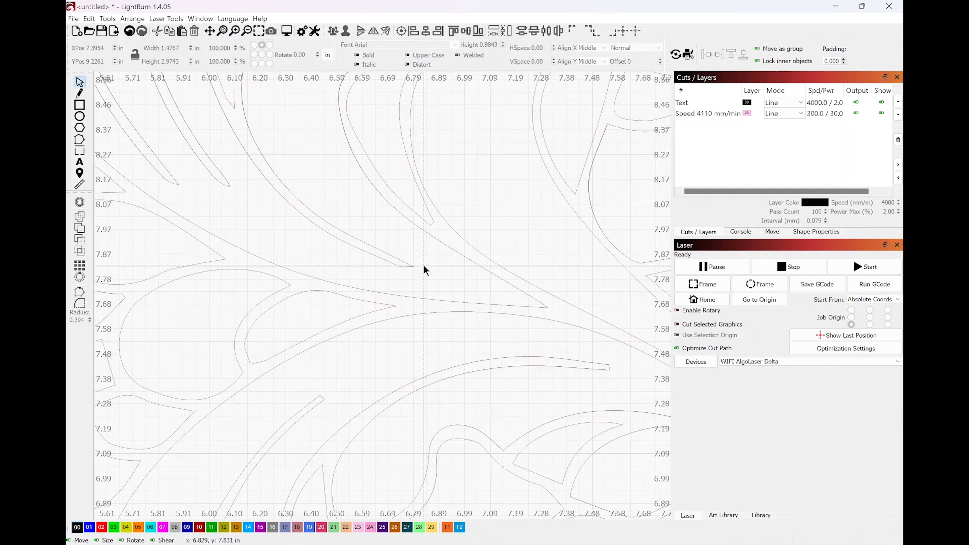
scroll(423, 265, down, 1)
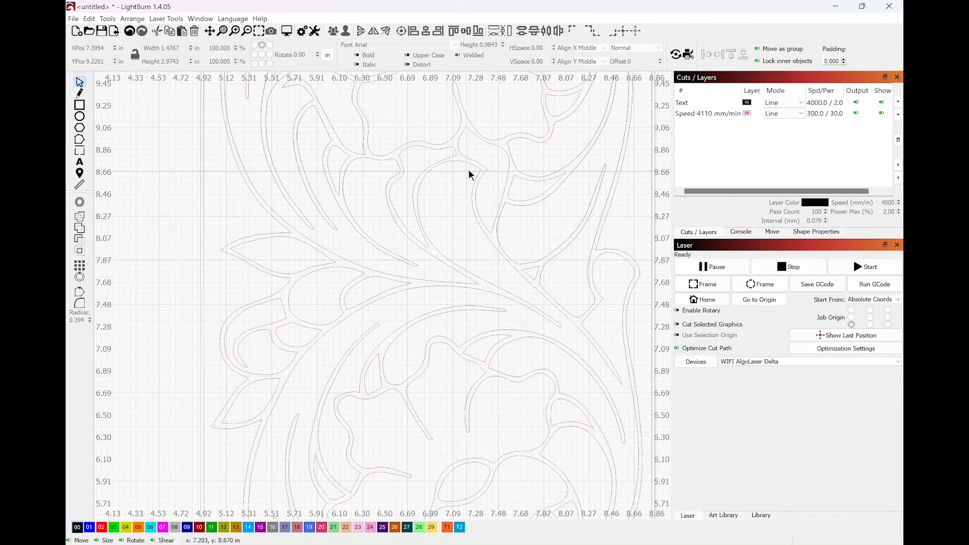
drag(473, 166, 489, 151)
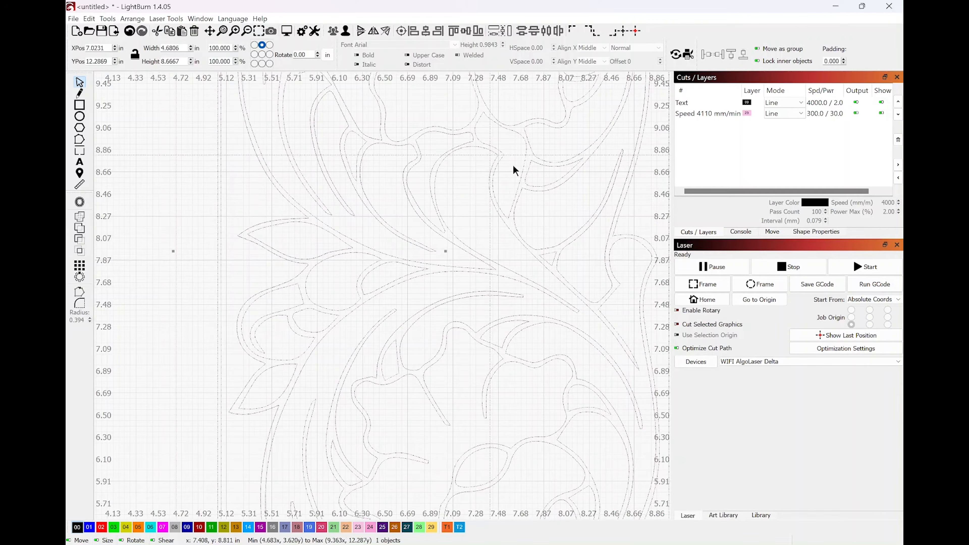
key(Delete)
Switch to Illustrator and undo the Image Trace on the pattern image
key(alt+Tab)
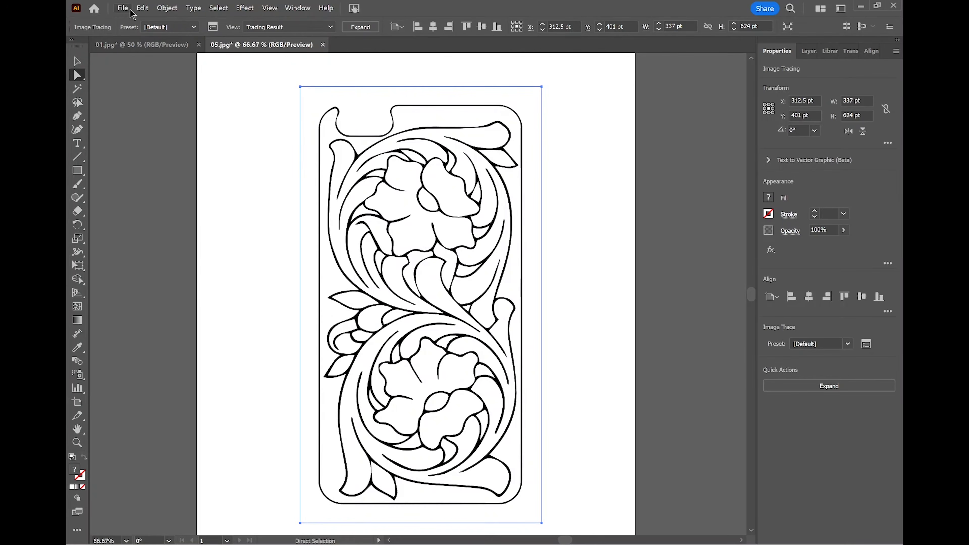
click(130, 10)
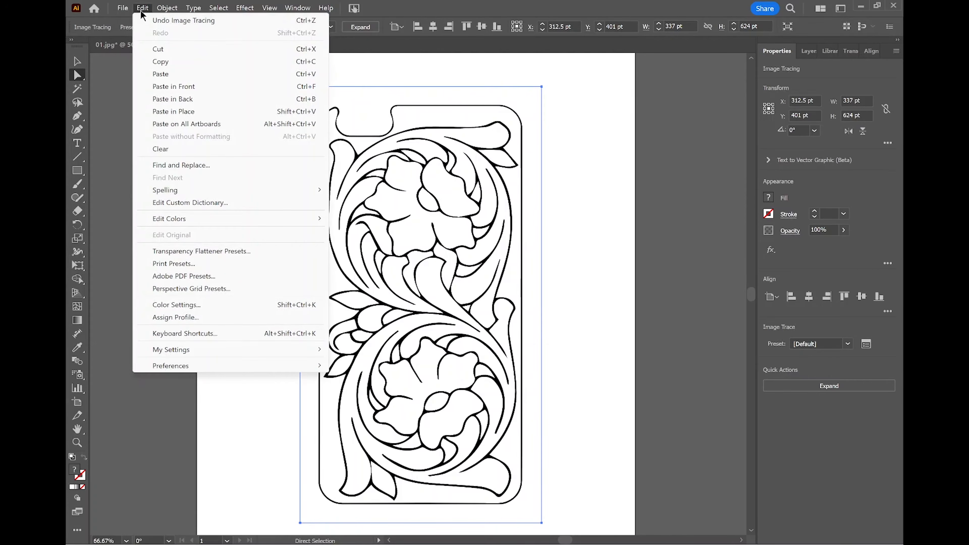
click(147, 20)
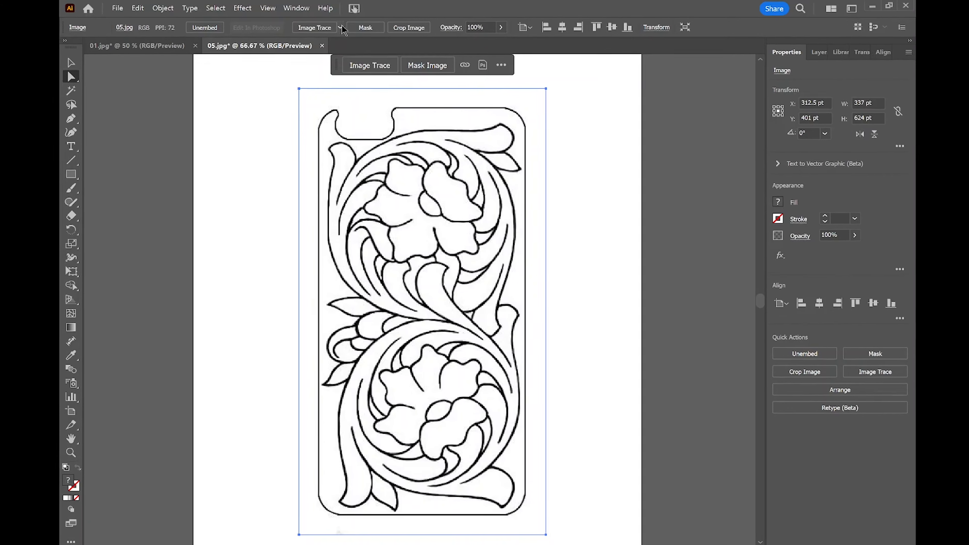
Run Image Trace on the pattern image with the Line Art preset
click(335, 41)
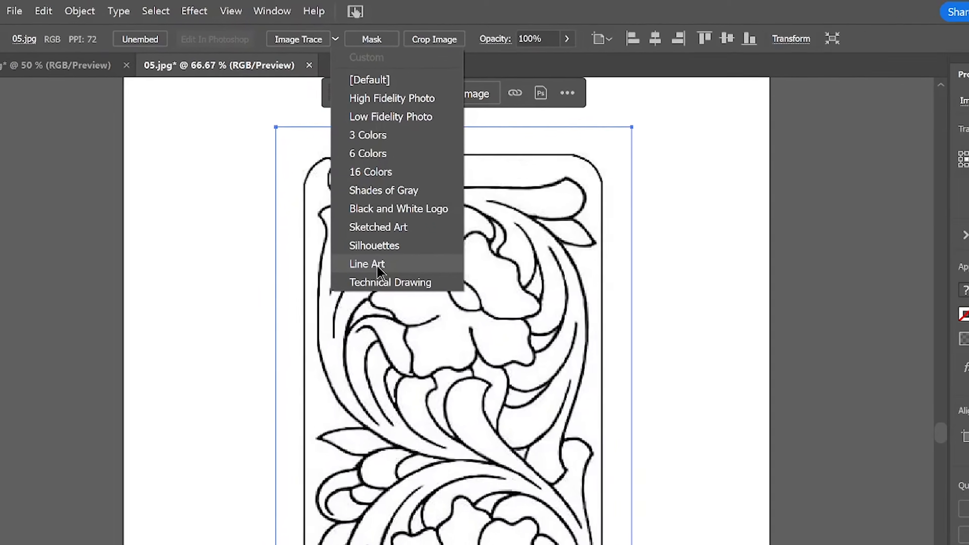
click(388, 374)
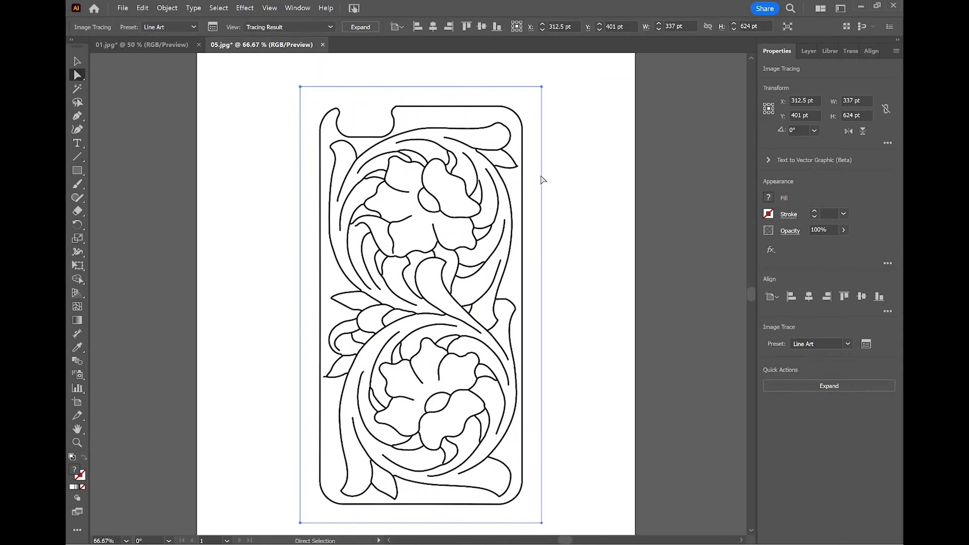
click(584, 180)
click(504, 191)
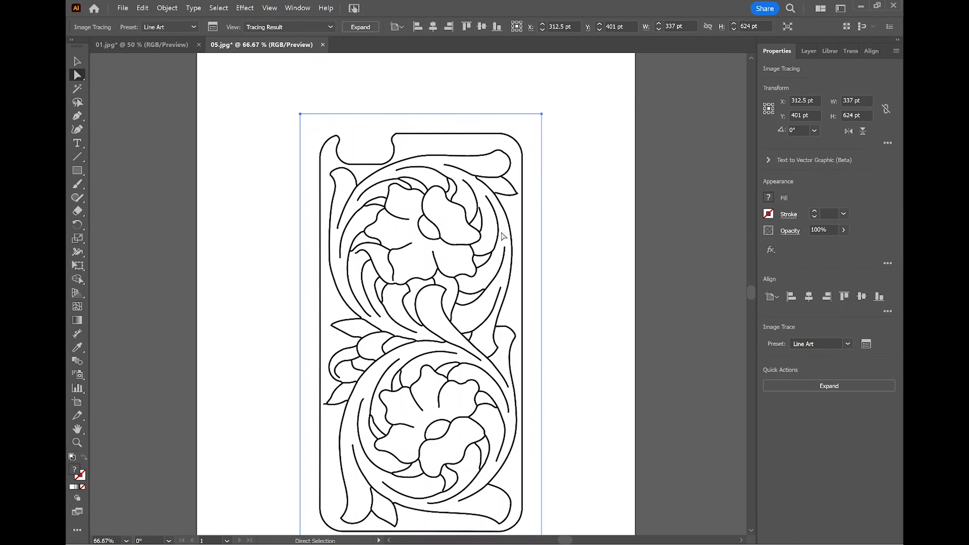
Copy the Line Art trace, switch to LightBurn, and paste it into the empty workspace
alt+scroll(446, 270, up, 2)
alt+scroll(446, 269, up, 4)
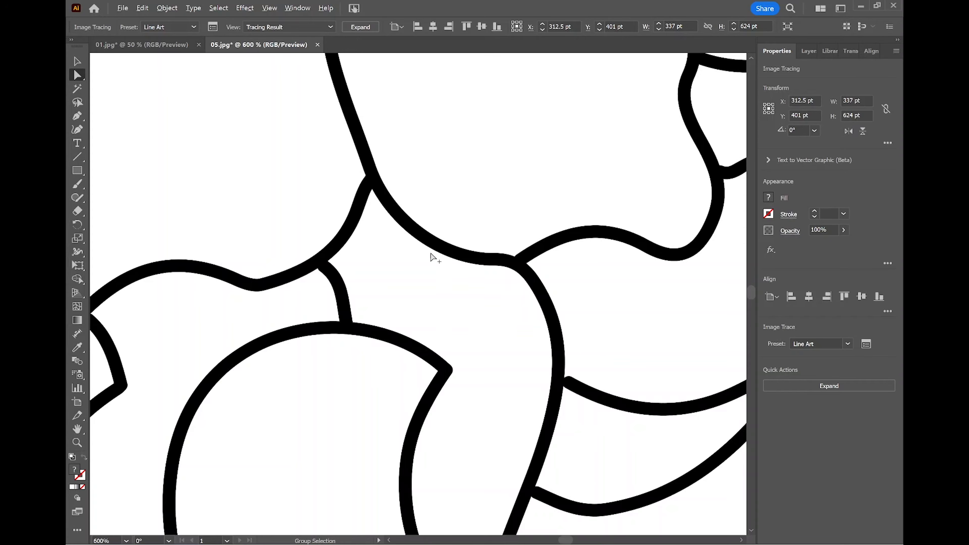
scroll(447, 244, down, 7)
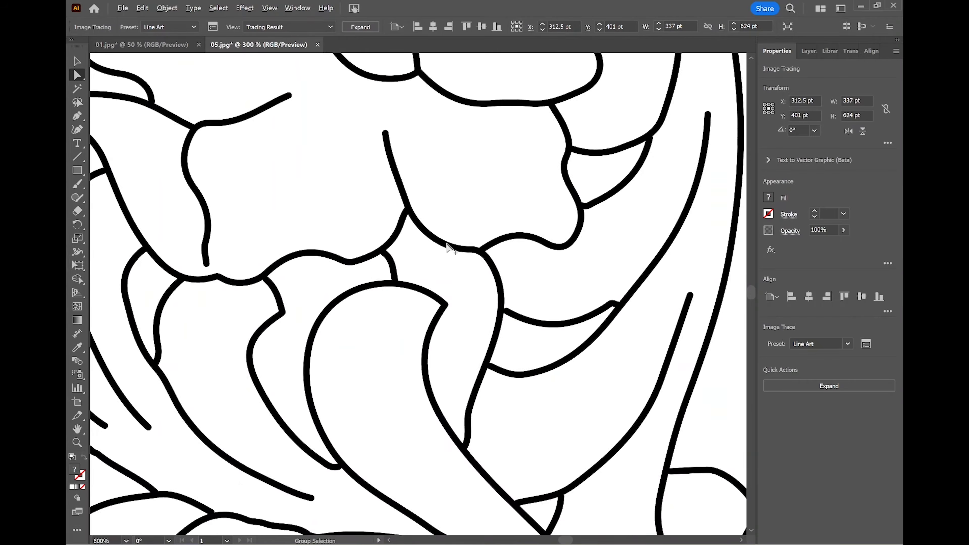
scroll(448, 249, up, 1)
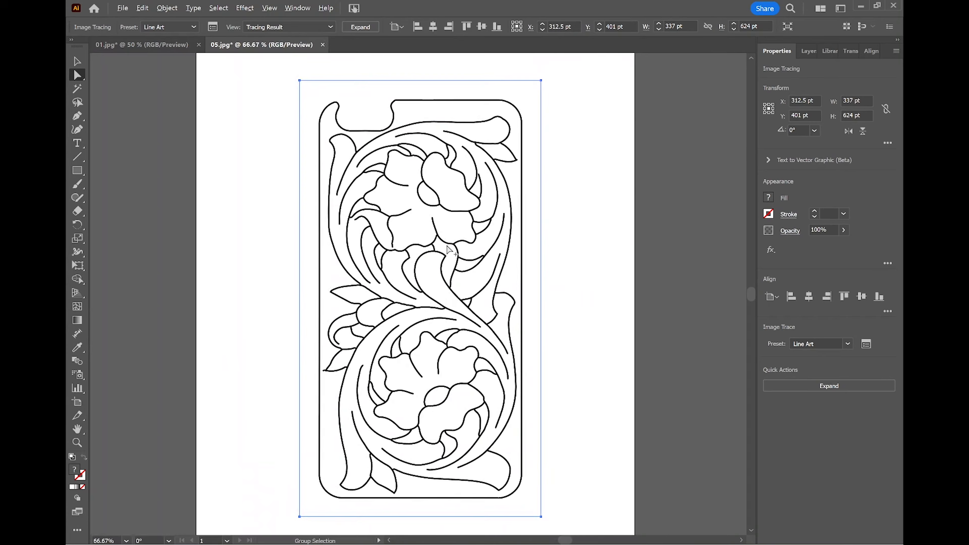
key(ctrl)
key(alt+Tab)
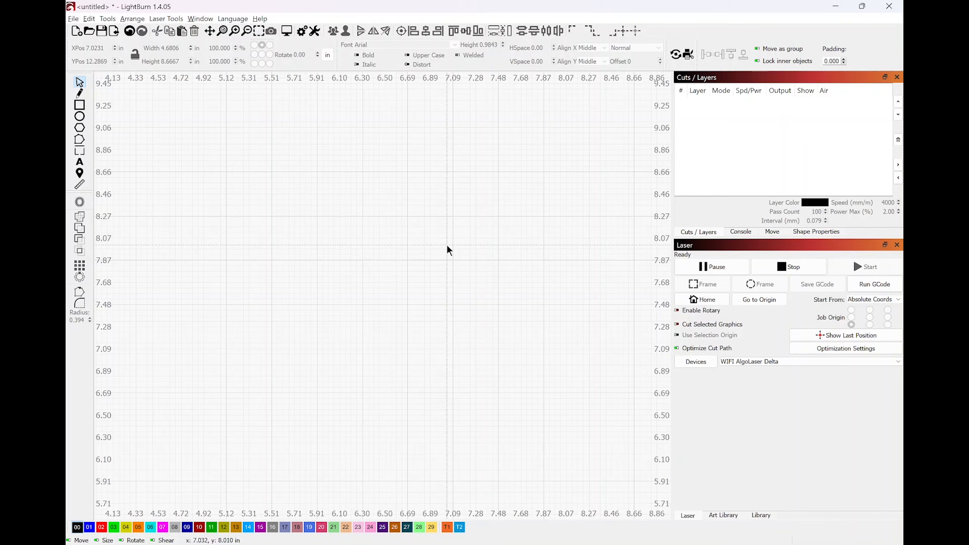
key(ctrl+v)
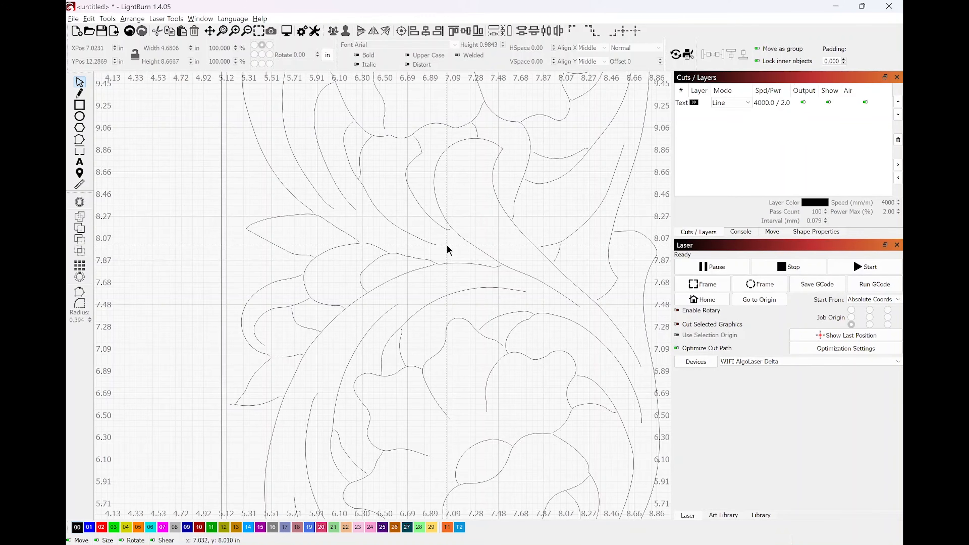
Examine the pasted pattern's lines up close, checking how the line ends meet around the central leaves and scrolls
scroll(447, 247, up, 2)
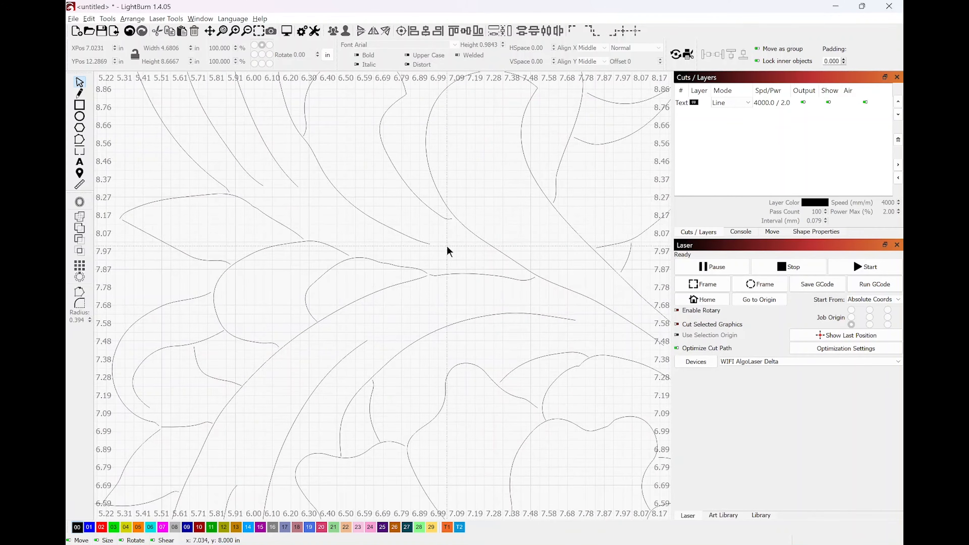
scroll(447, 247, up, 3)
scroll(447, 247, down, 6)
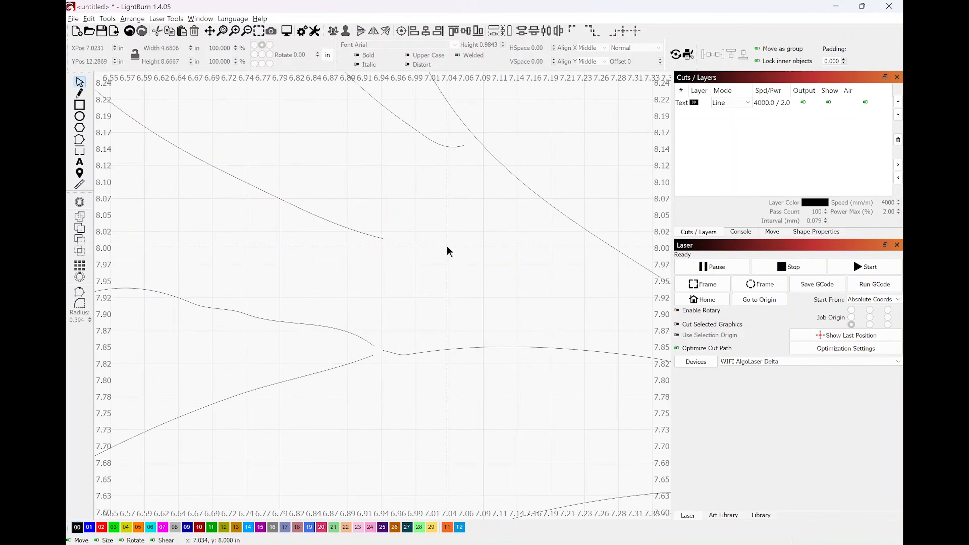
scroll(447, 245, down, 1)
scroll(447, 246, up, 4)
scroll(447, 248, down, 4)
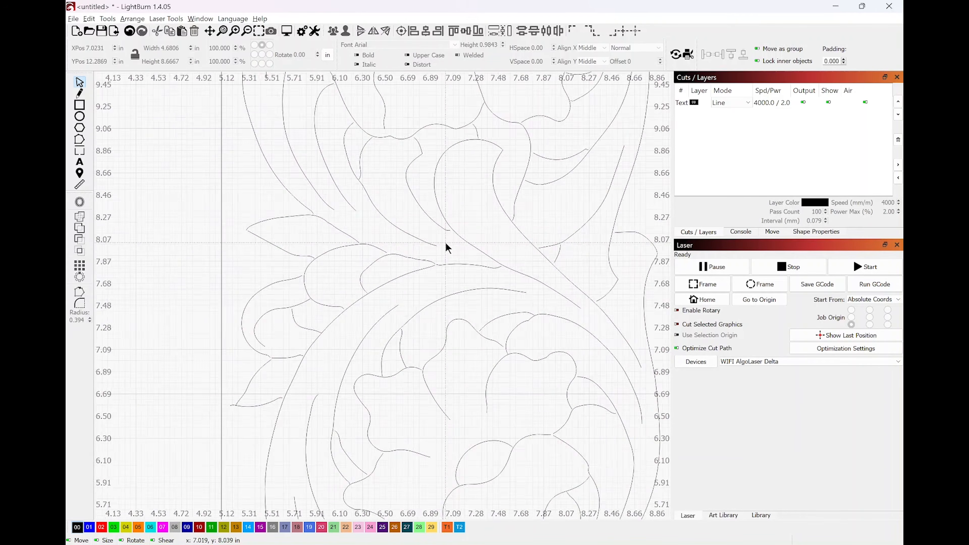
scroll(444, 240, up, 4)
scroll(444, 241, up, 2)
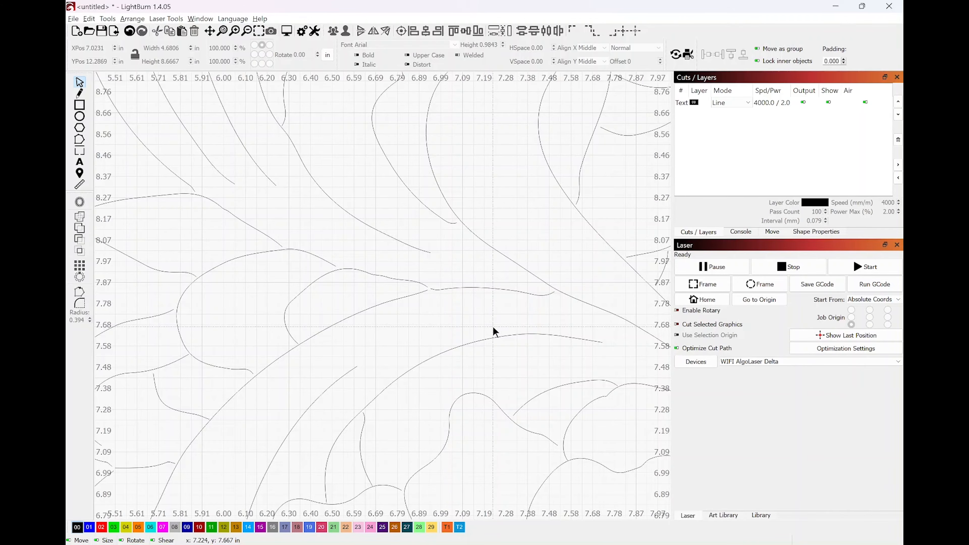
scroll(492, 326, down, 3)
scroll(488, 326, down, 3)
scroll(489, 324, up, 5)
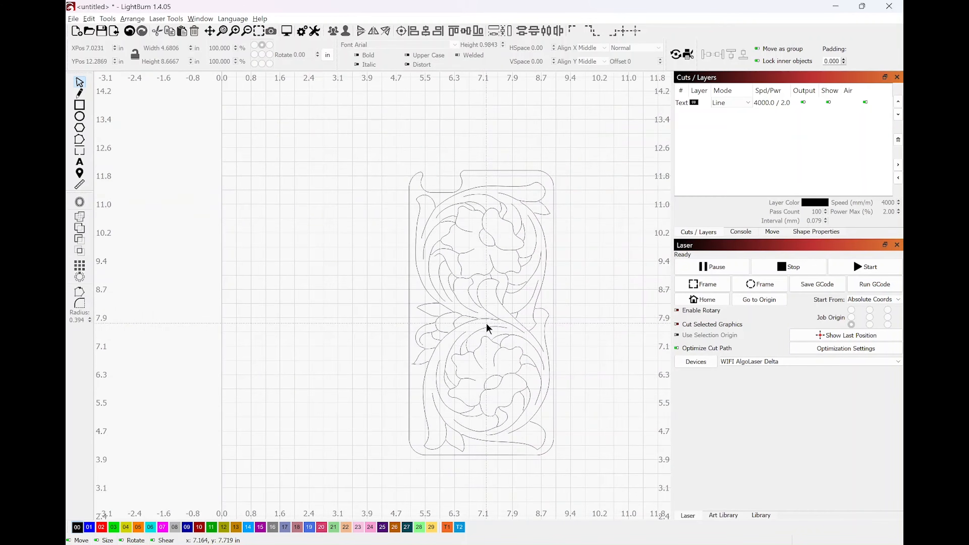
scroll(496, 255, up, 4)
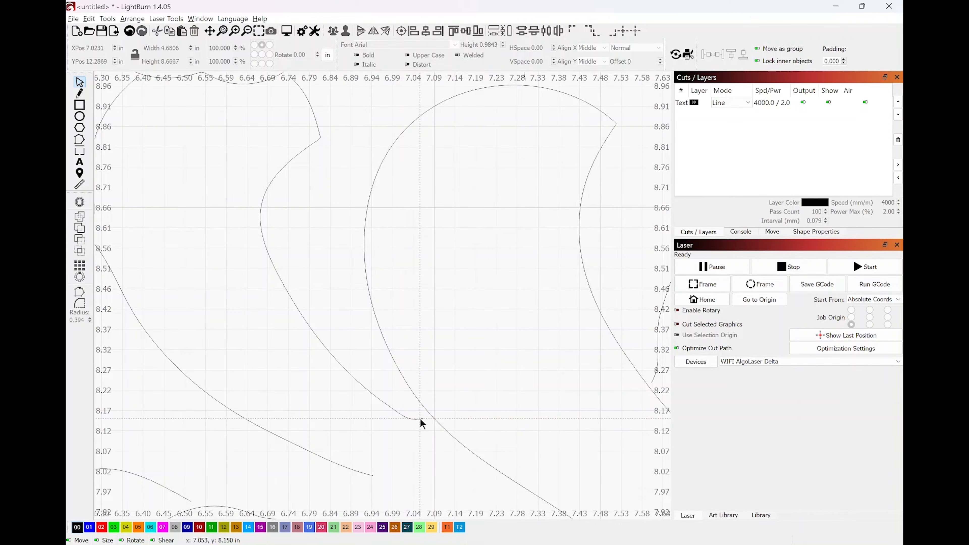
scroll(420, 418, up, 2)
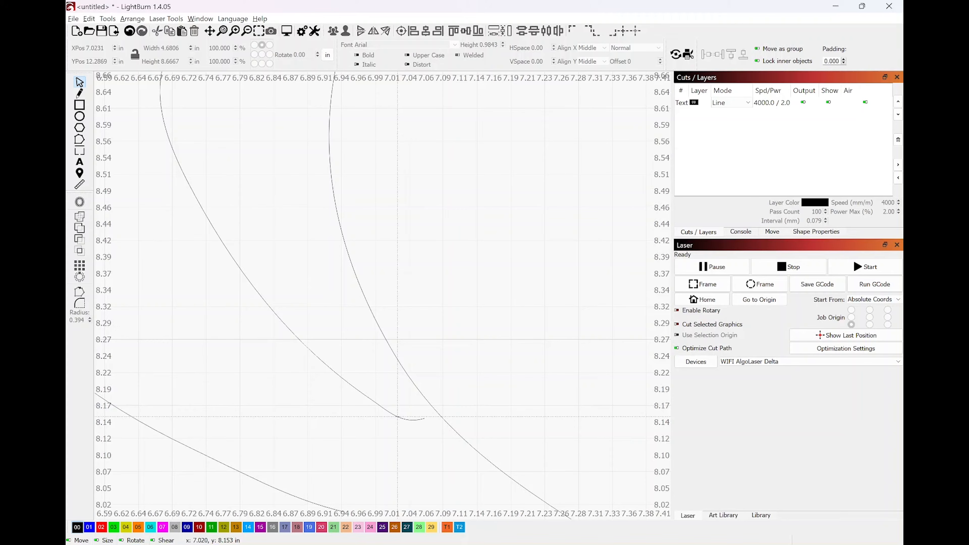
scroll(364, 294, down, 15)
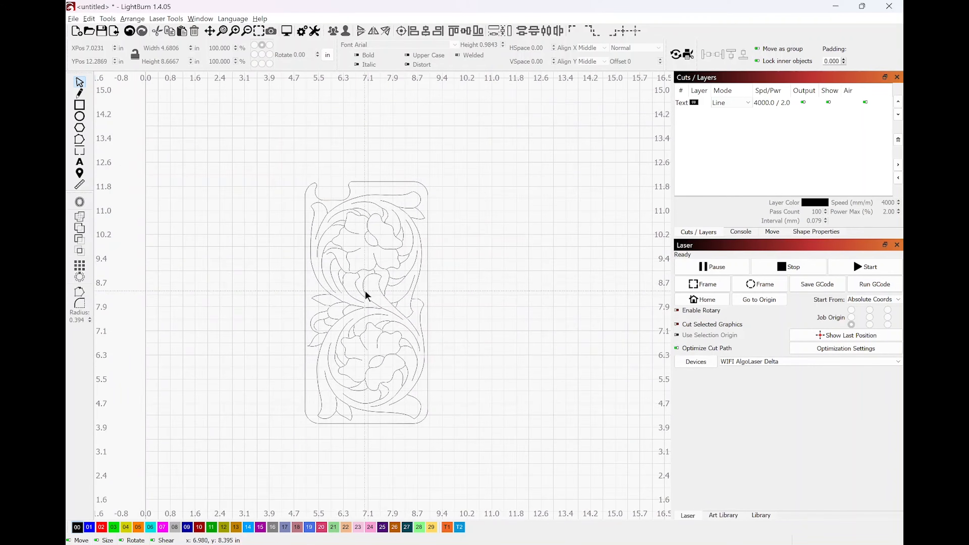
Ungroup the pasted pattern and select a single curve in the upper flower
click(393, 225)
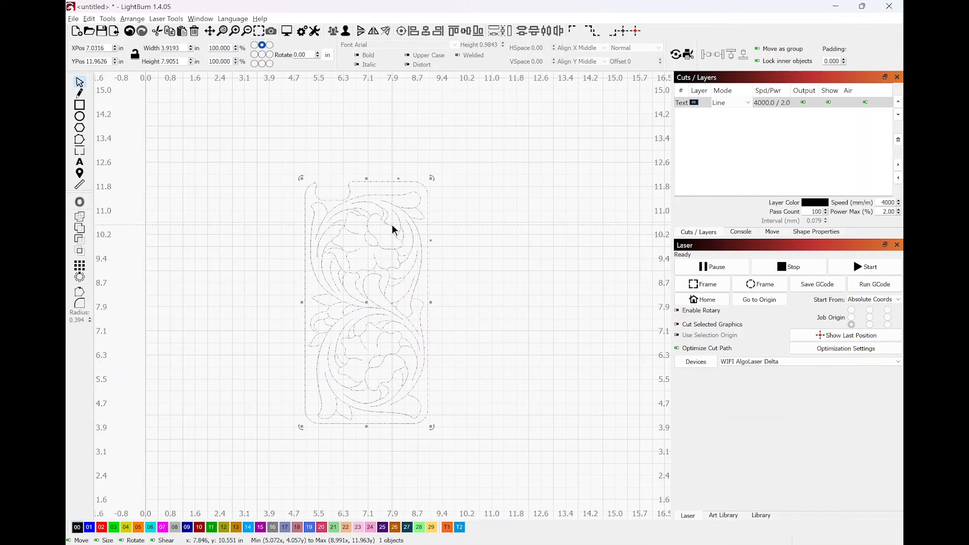
click(346, 29)
click(510, 202)
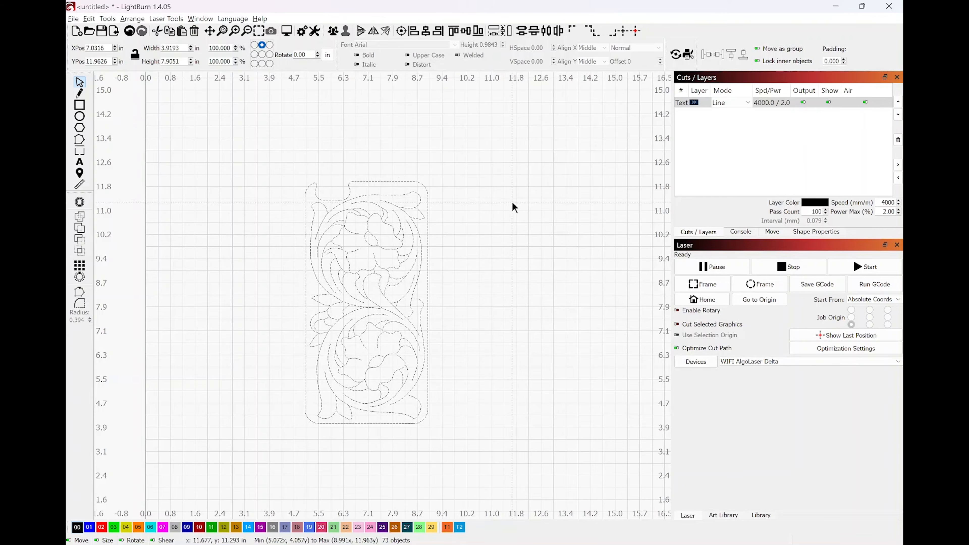
click(385, 249)
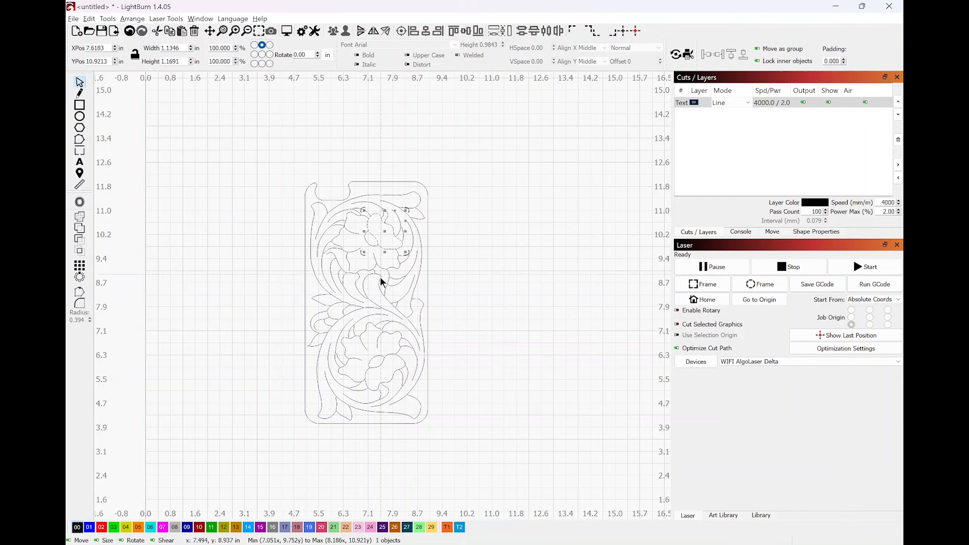
Edit the nodes of the central leaf curve, extending its loose lower end to meet the neighbouring curve
scroll(364, 307, up, 7)
scroll(362, 305, up, 10)
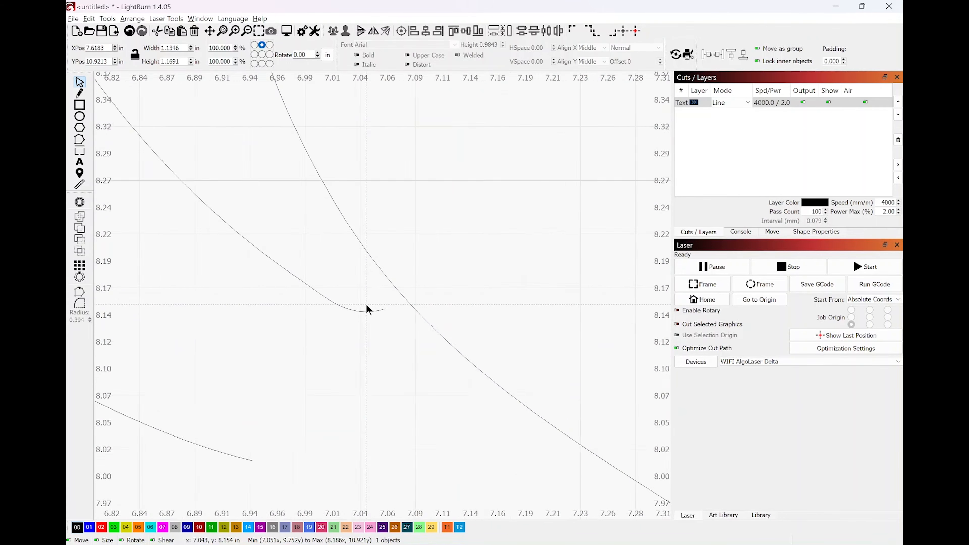
scroll(366, 305, up, 2)
click(368, 314)
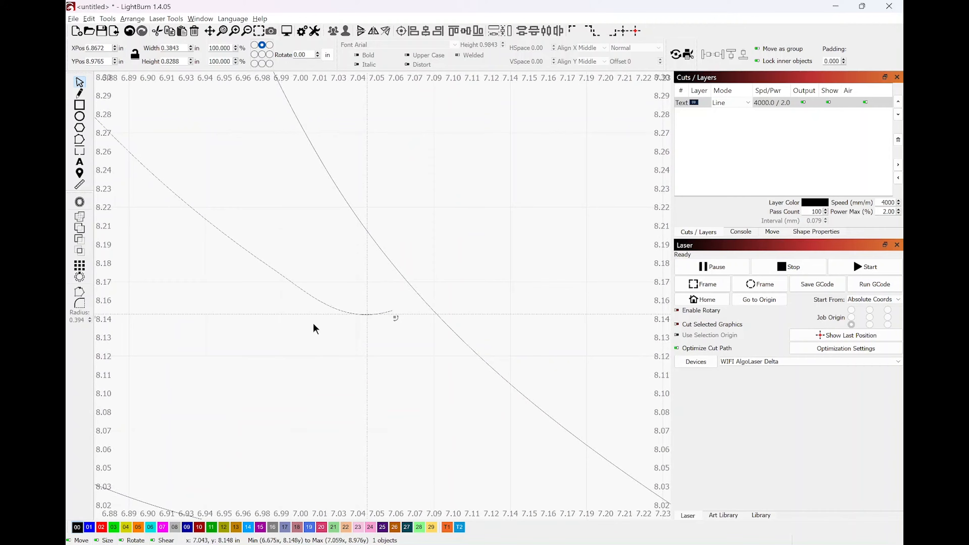
click(78, 139)
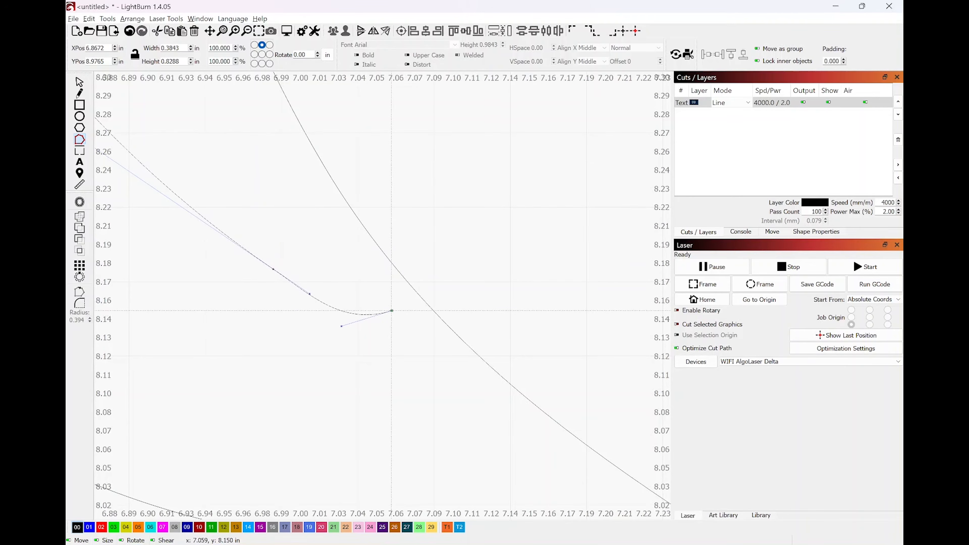
drag(392, 310, 426, 303)
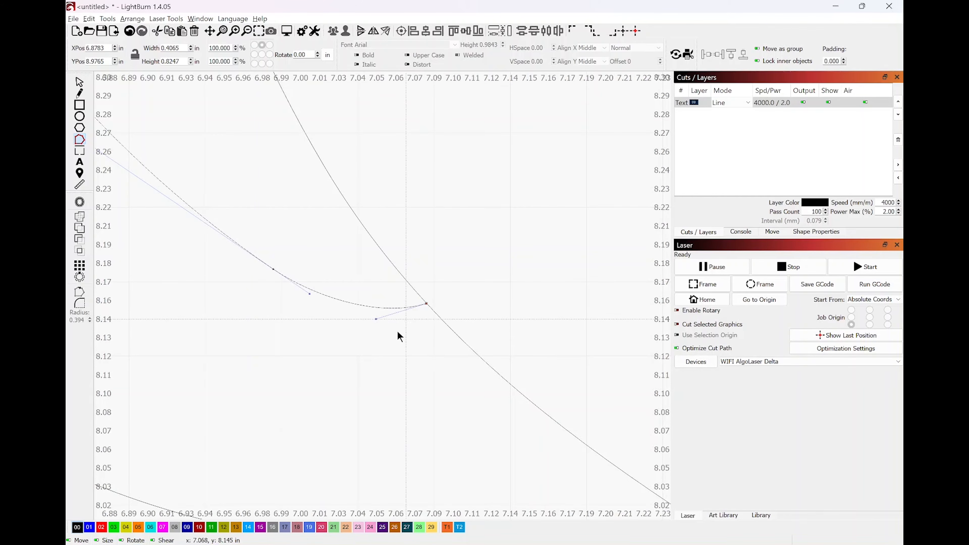
Smooth the end of the central leaf curve by adjusting the end node's handle and shifting the adjacent node slightly upward
scroll(337, 360, down, 10)
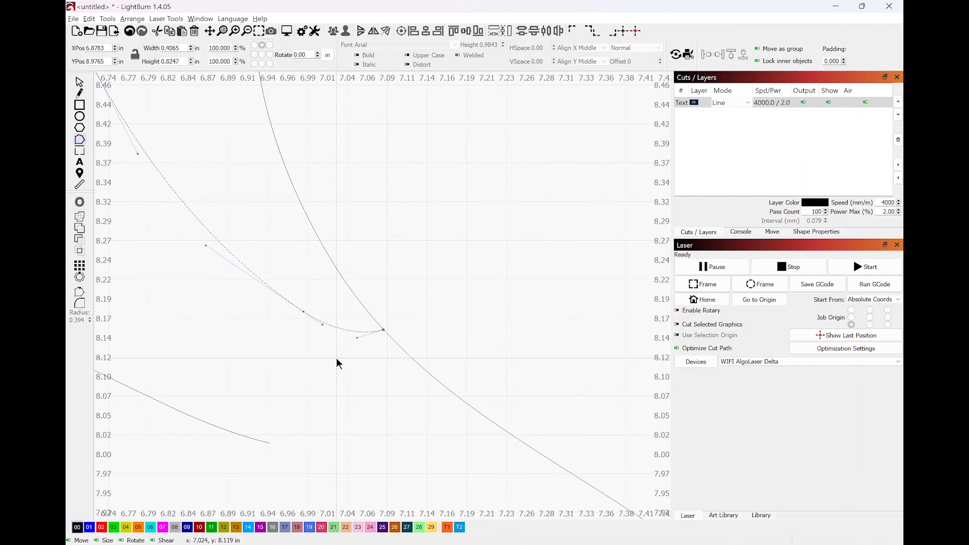
scroll(338, 359, up, 7)
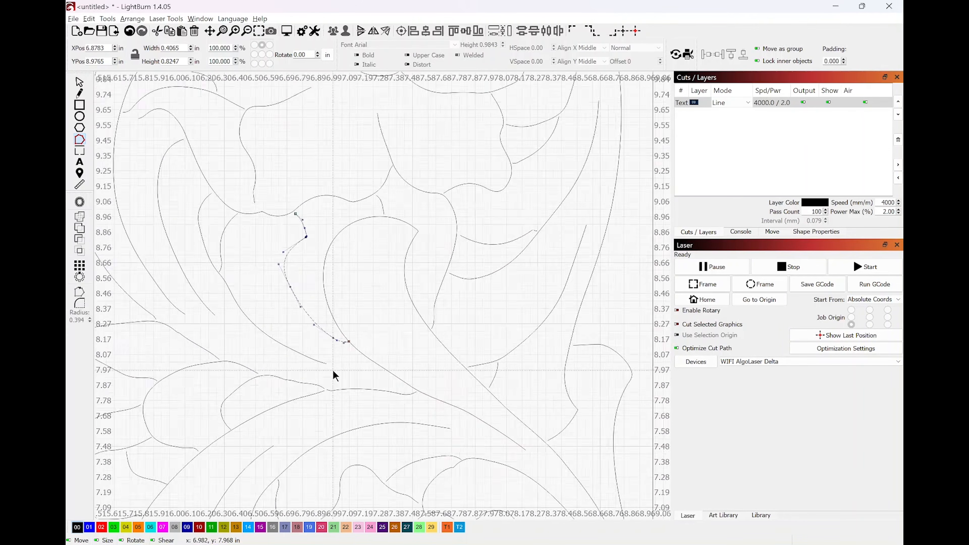
scroll(340, 358, up, 2)
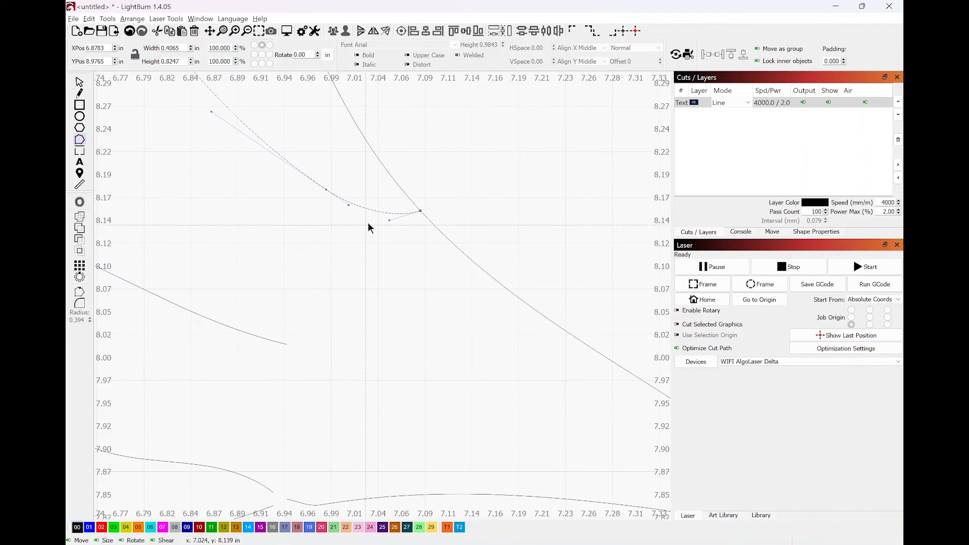
drag(389, 220, 379, 206)
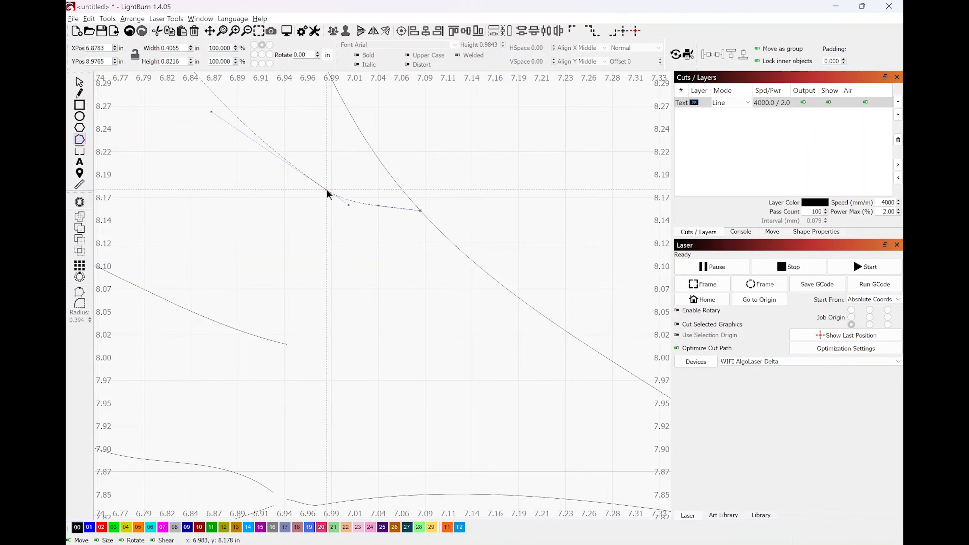
drag(326, 189, 334, 180)
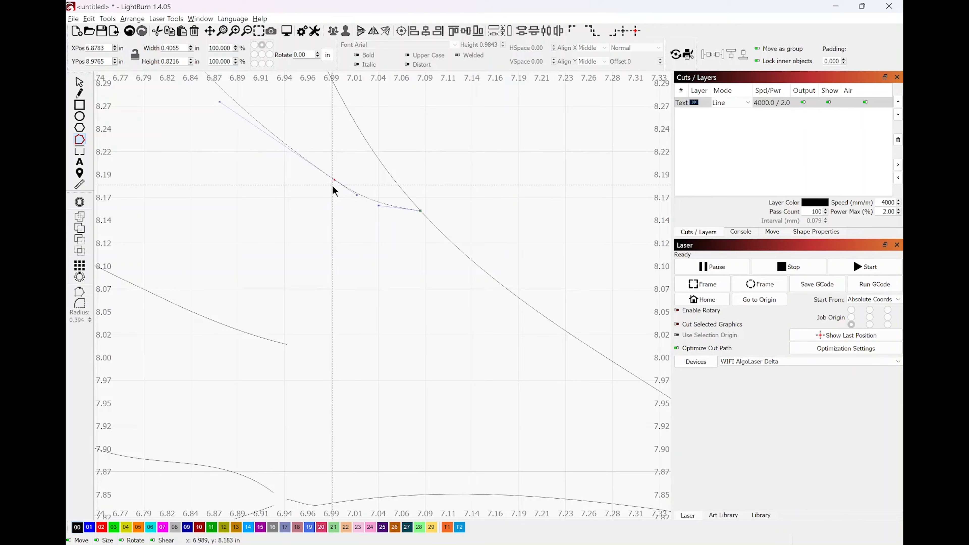
Reshape the upper tip of the curve along the lower scroll's left side by moving its end node slightly upward and adjusting the handle
scroll(333, 186, down, 5)
scroll(333, 185, down, 3)
scroll(316, 160, down, 2)
drag(305, 225, 494, 147)
click(398, 292)
scroll(398, 292, up, 10)
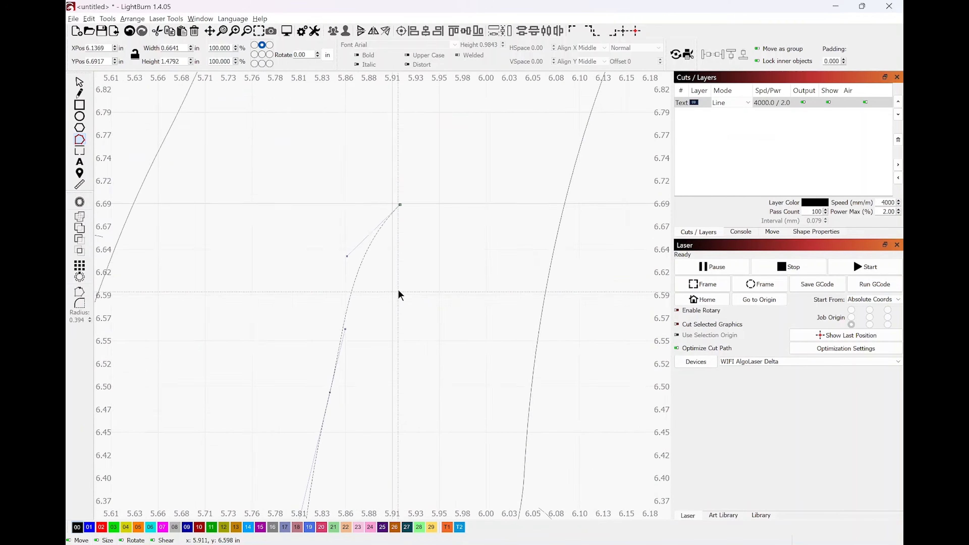
scroll(398, 288, down, 2)
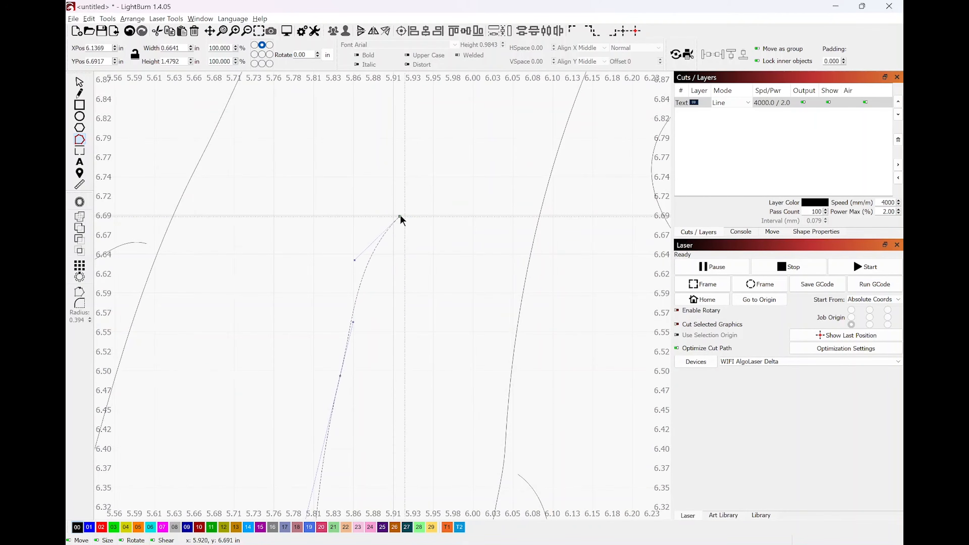
drag(399, 216, 394, 205)
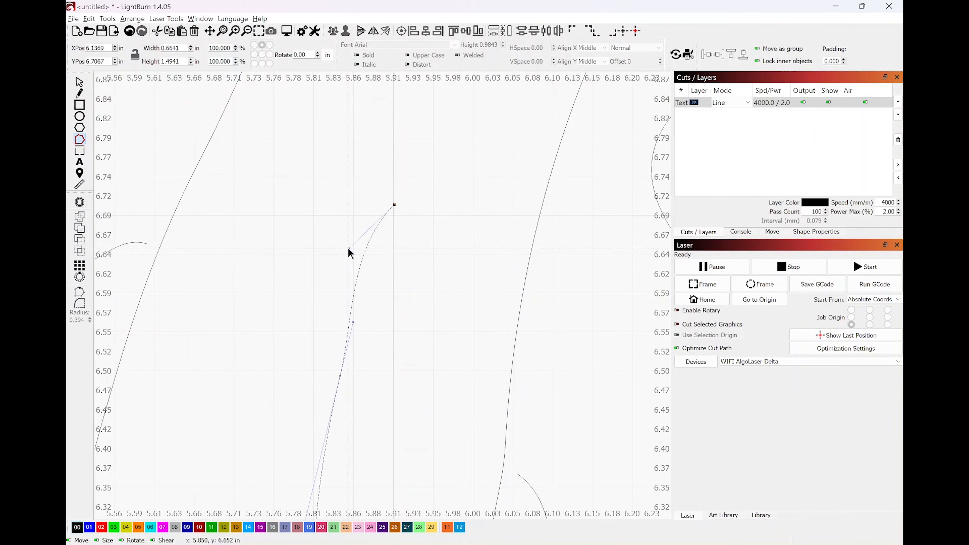
drag(349, 248, 372, 266)
Open a laser cut preview of the whole pattern
scroll(486, 253, down, 10)
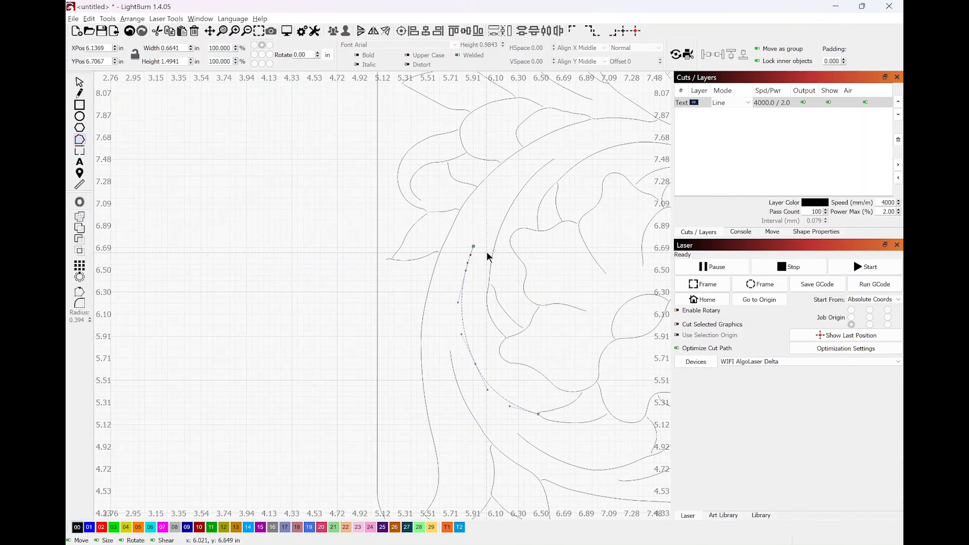
scroll(485, 239, down, 1)
mouse_move(507, 203)
mouse_down()
mouse_move(383, 236)
mouse_move(340, 263)
mouse_up()
scroll(340, 263, down, 2)
scroll(380, 228, up, 2)
scroll(498, 188, down, 1)
scroll(331, 219, down, 3)
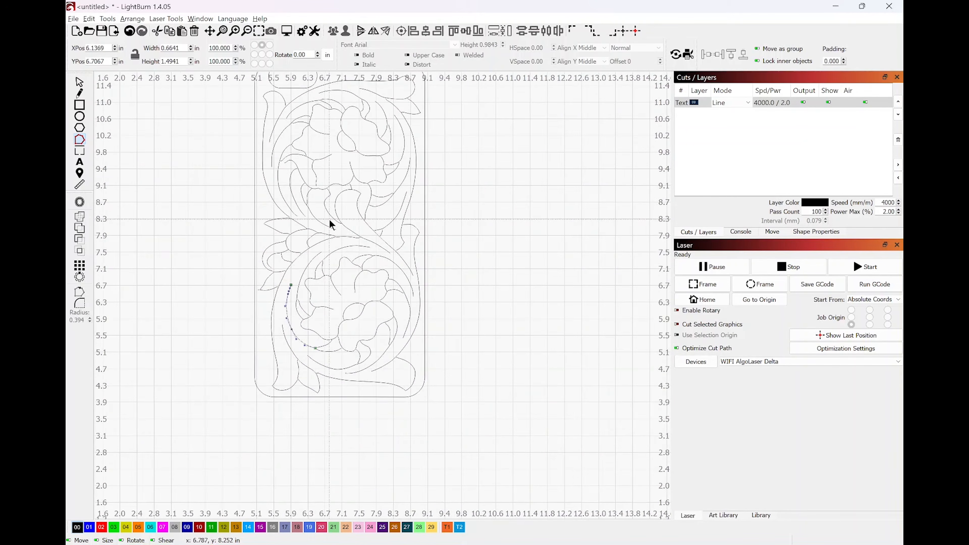
mouse_move(330, 219)
mouse_down()
mouse_move(431, 338)
mouse_move(399, 295)
mouse_move(380, 293)
mouse_up()
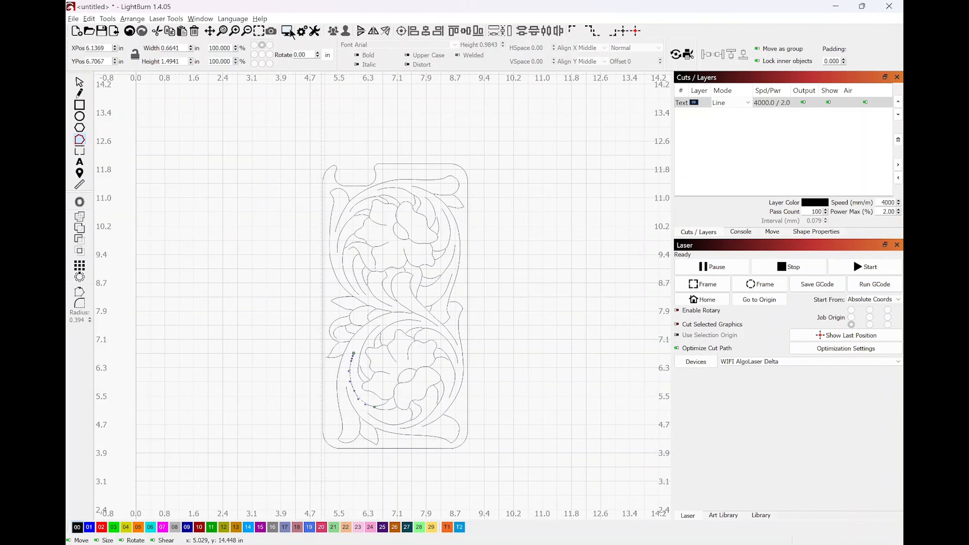
click(287, 31)
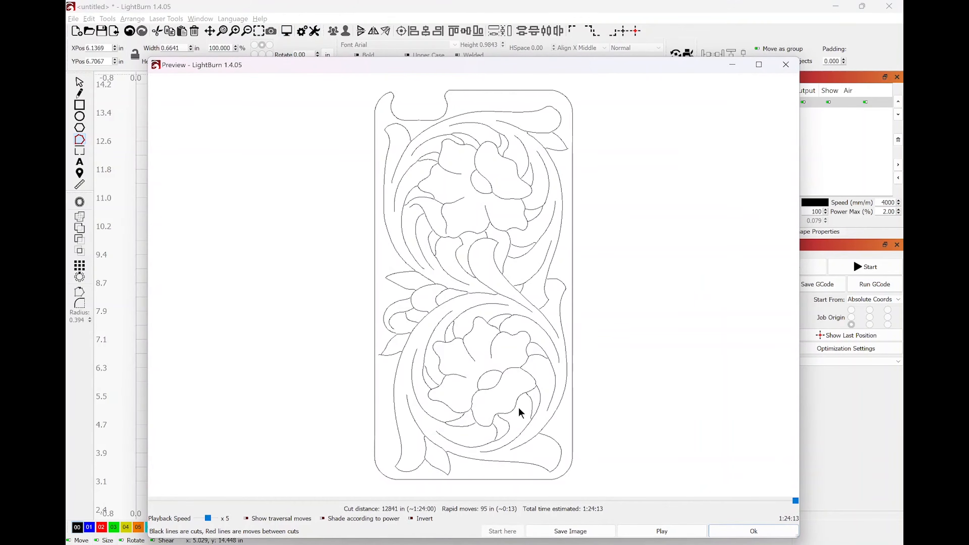